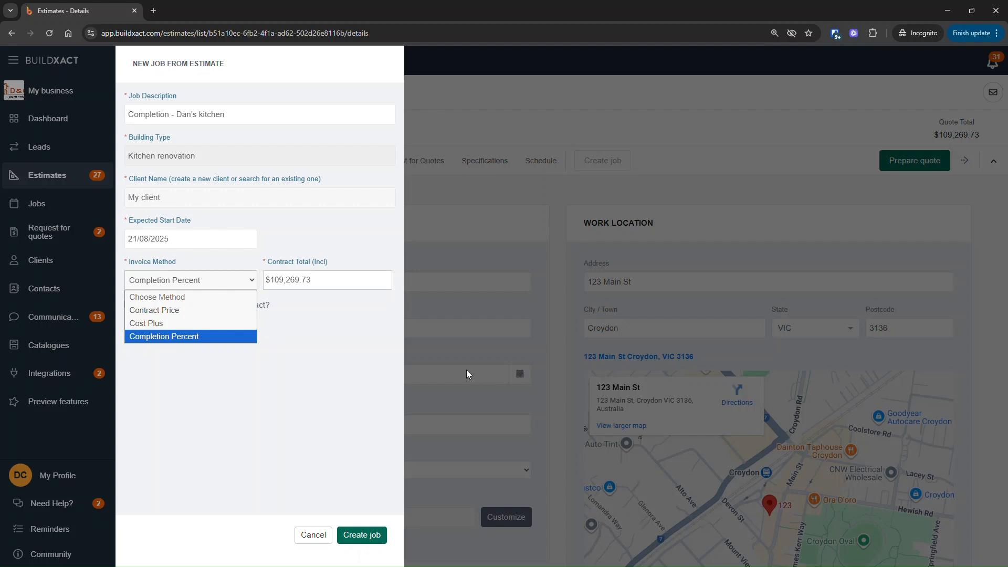
left_click(330, 367)
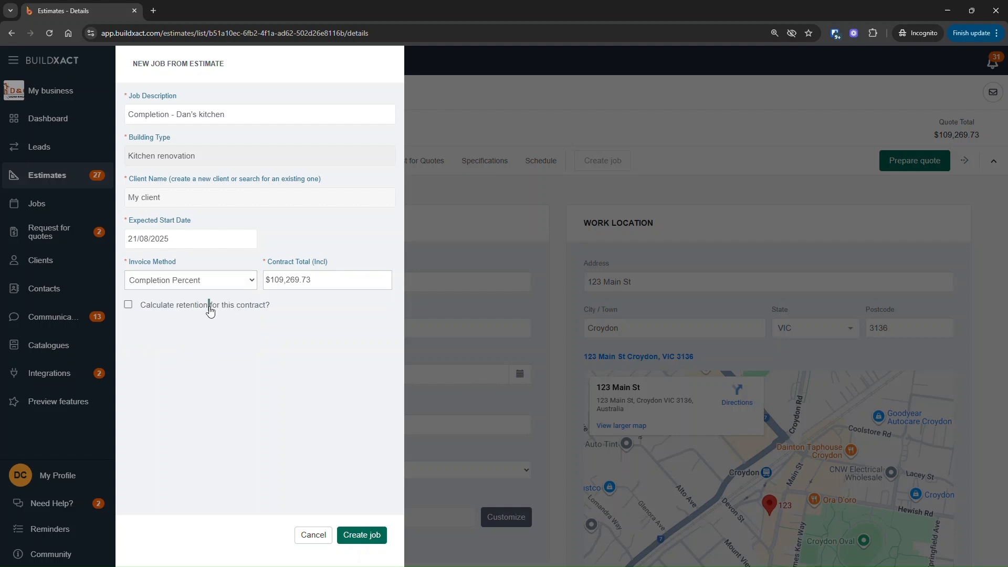
left_click(188, 307)
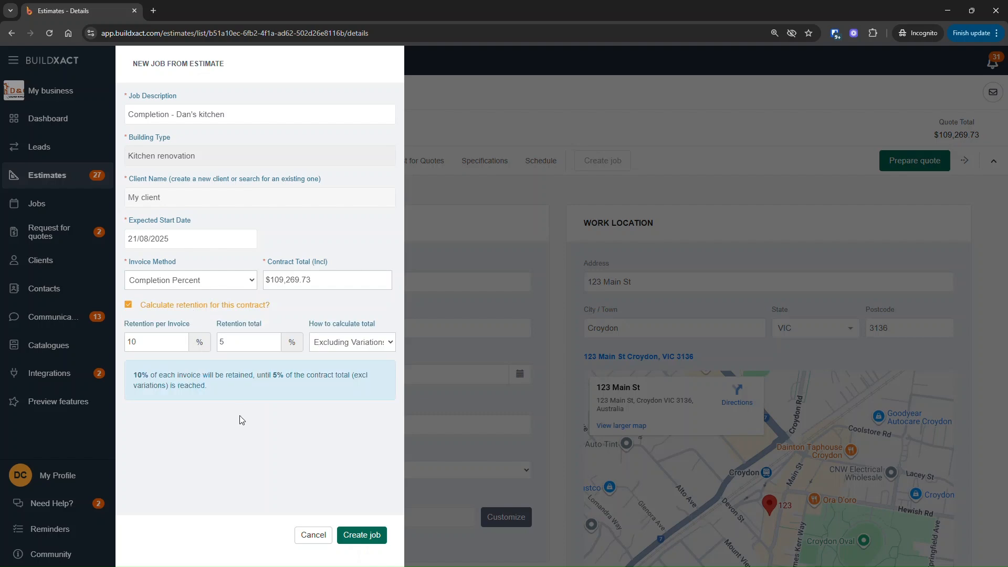
left_click(310, 535)
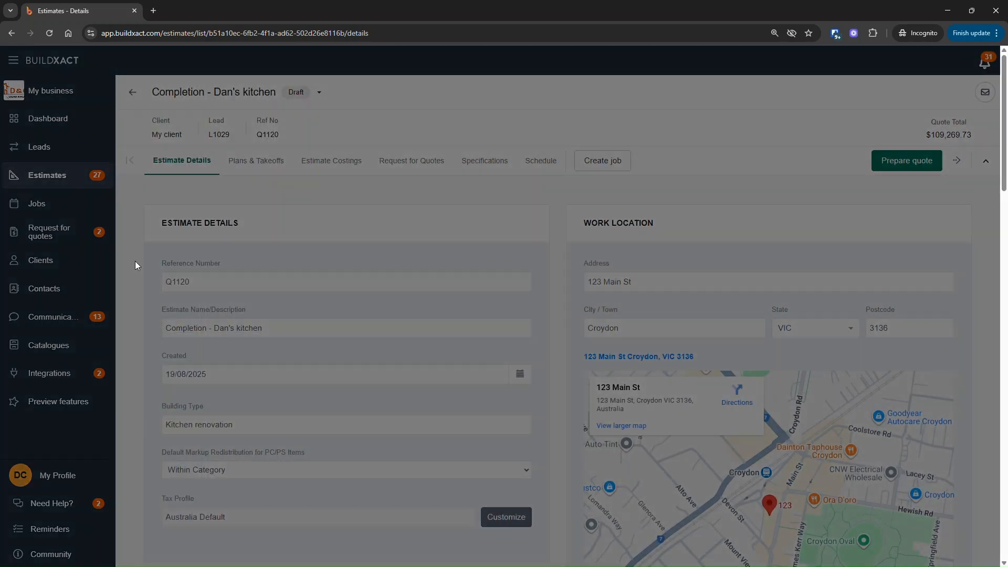
Open the August Invoice among the outgoing invoices of the kitchen job dated Aug 15, 2025
left_click(62, 213)
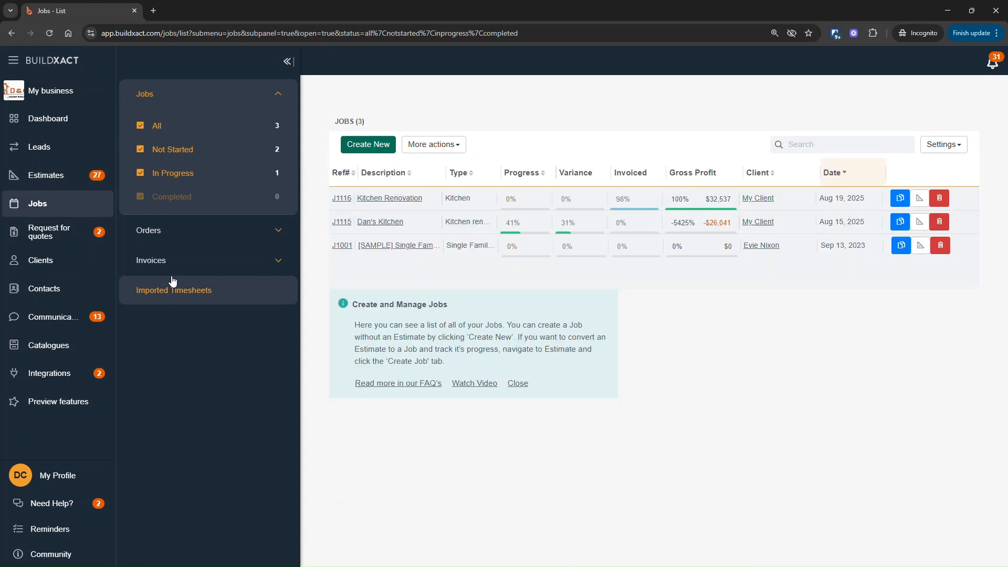
left_click(373, 223)
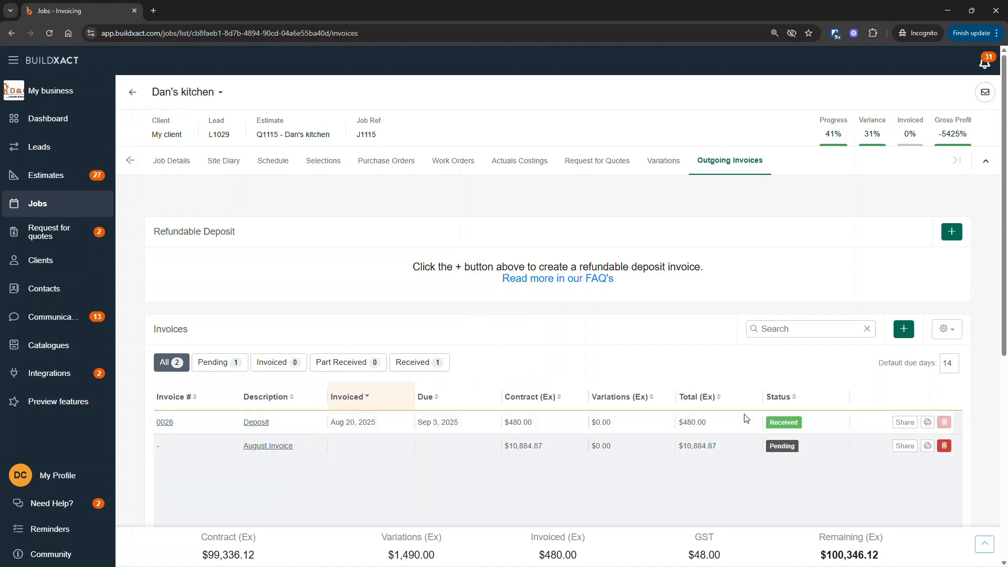
left_click(266, 447)
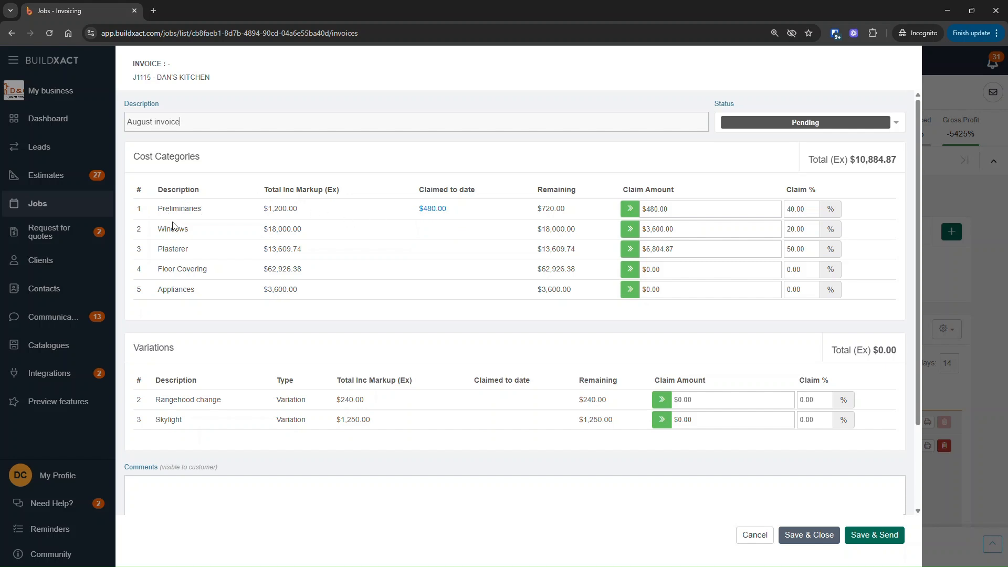
Check the Preliminaries and Windows lines of the August invoice and enter a 50% claim for Plasterer
left_click_drag(173, 209, 213, 207)
left_click_drag(269, 228, 264, 228)
left_click(809, 248)
type("50")
left_click_drag(263, 249, 310, 249)
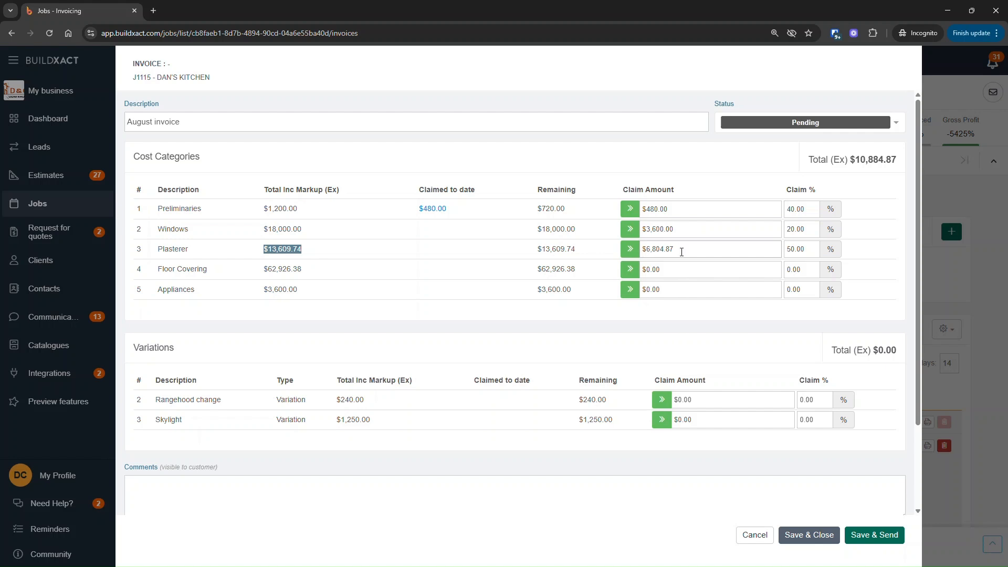
Show the previous invoices for Preliminaries, compare its total with the claim percentage, and close the August invoice without saving
left_click(431, 212)
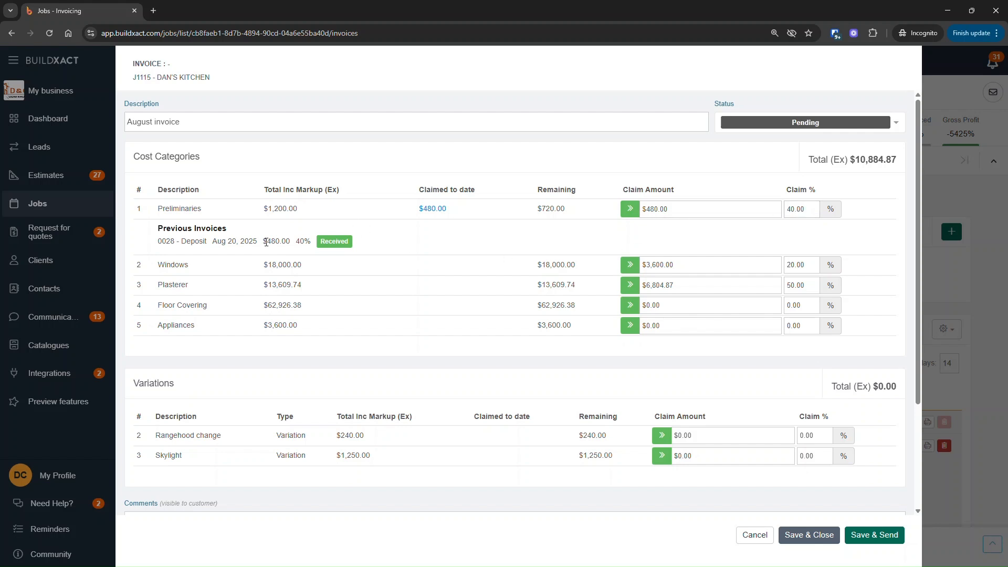
left_click_drag(263, 208, 305, 210)
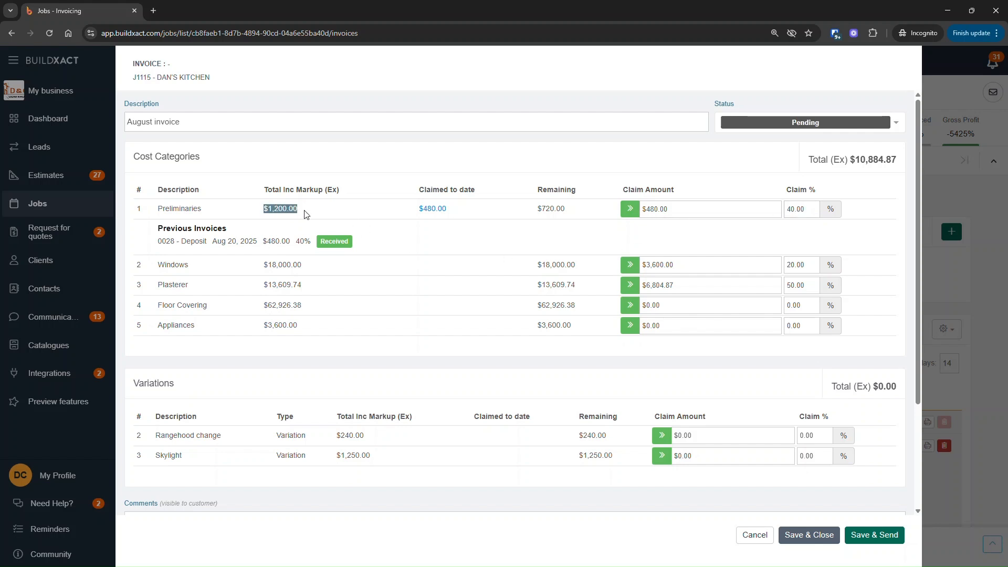
left_click(792, 210)
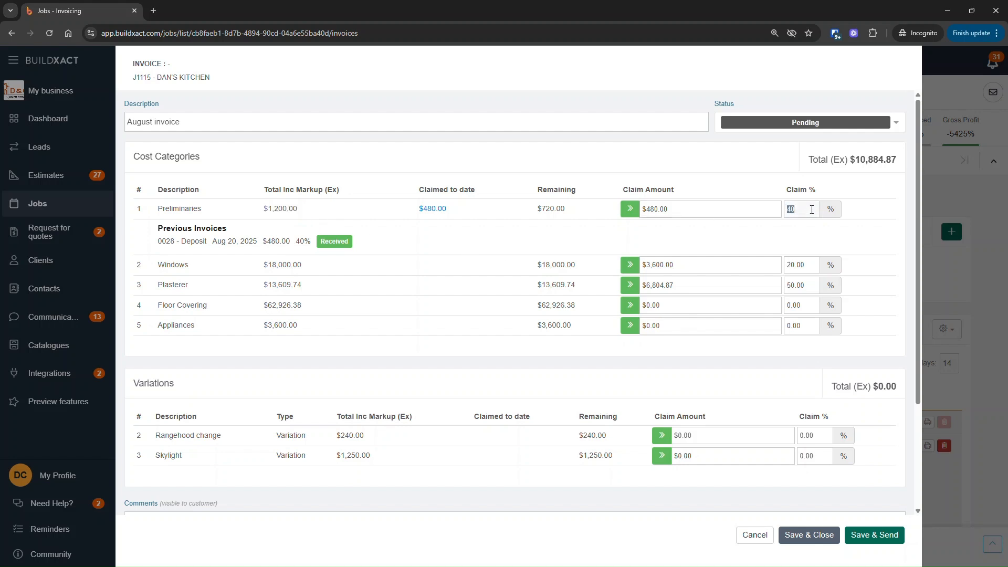
left_click(812, 210)
left_click_drag(263, 209, 311, 217)
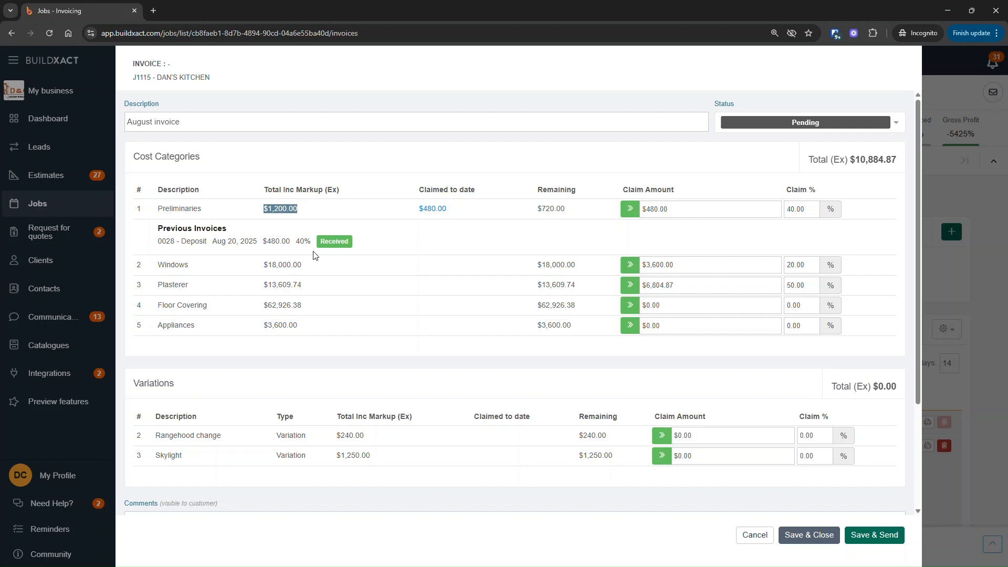
left_click(756, 535)
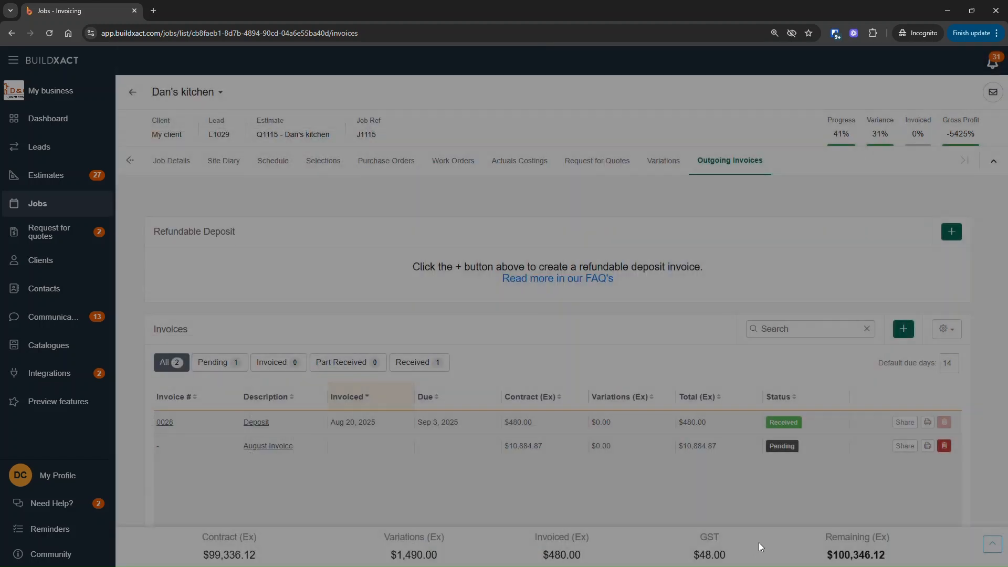
Open the Deposit invoice, review its status options and Preliminaries claim amount, and close it without saving
scroll(315, 475, "down", 2)
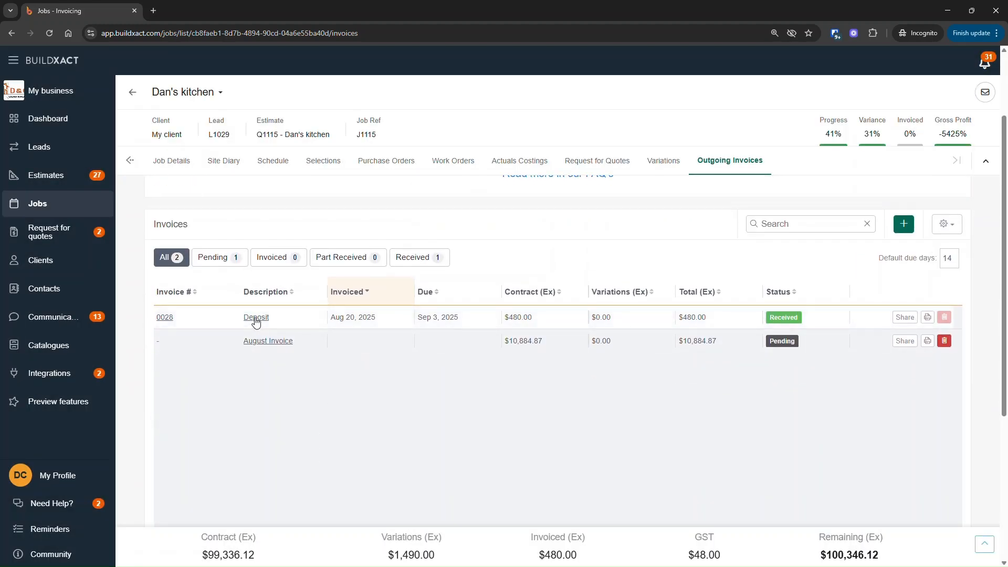
left_click(256, 318)
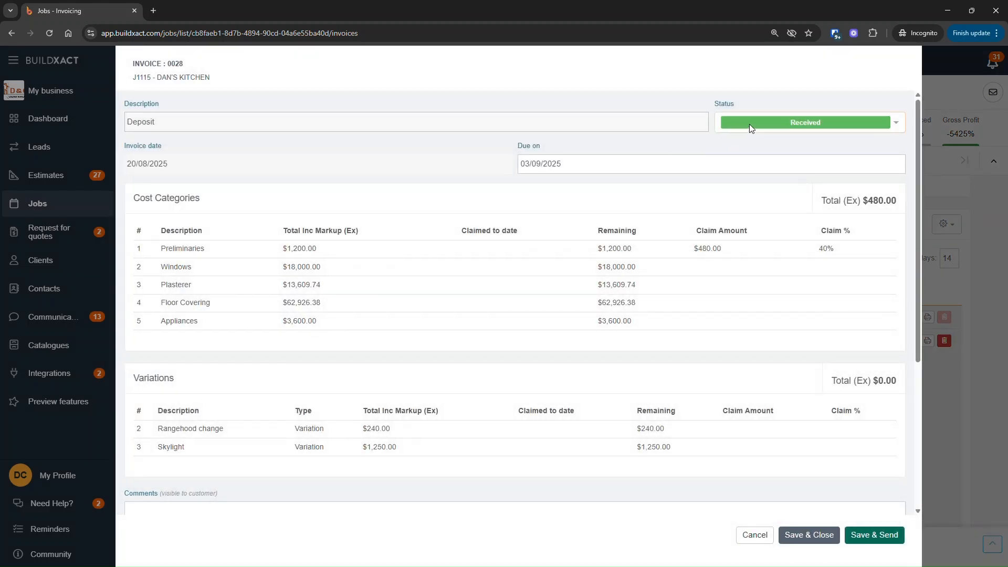
left_click(749, 125)
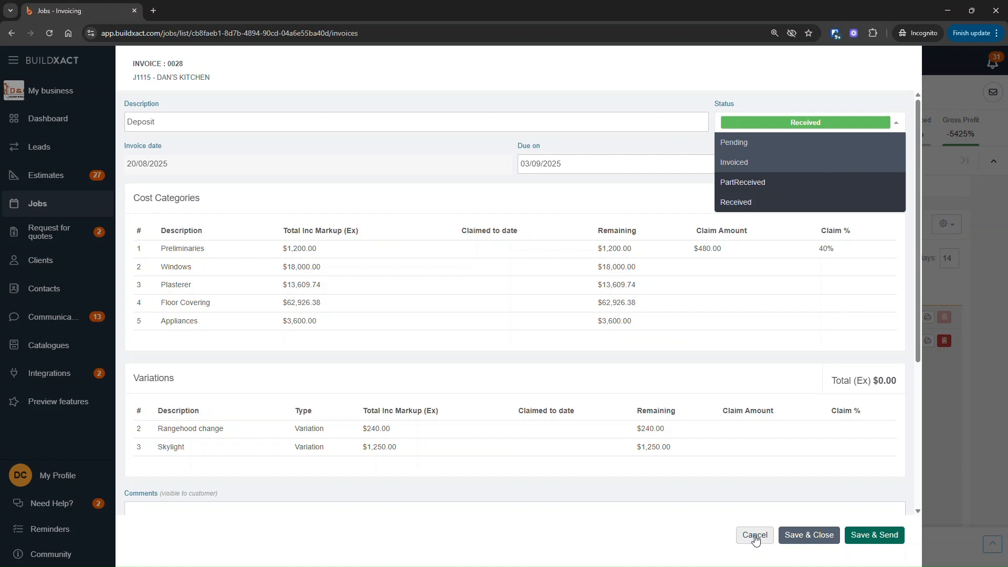
left_click(719, 248)
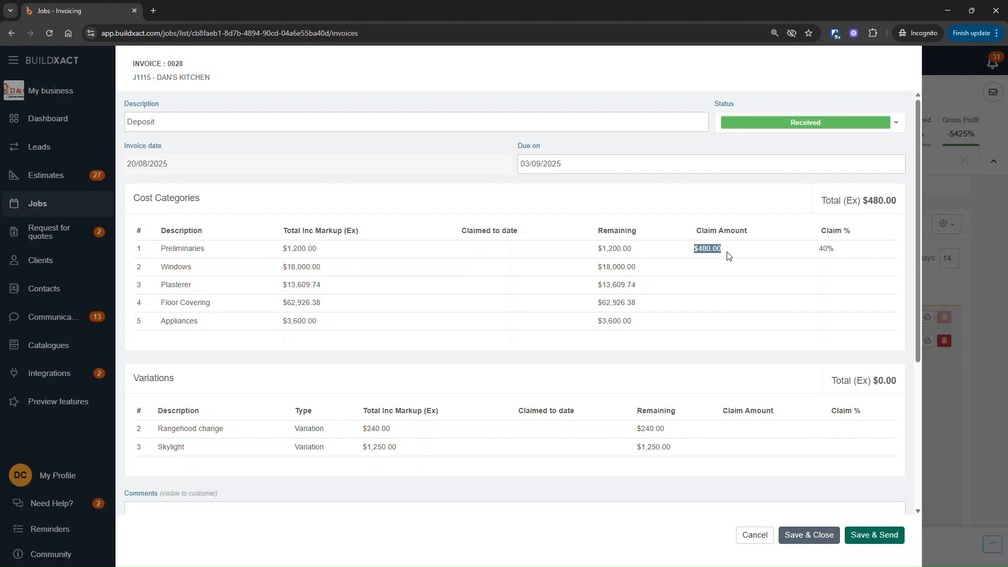
left_click(754, 535)
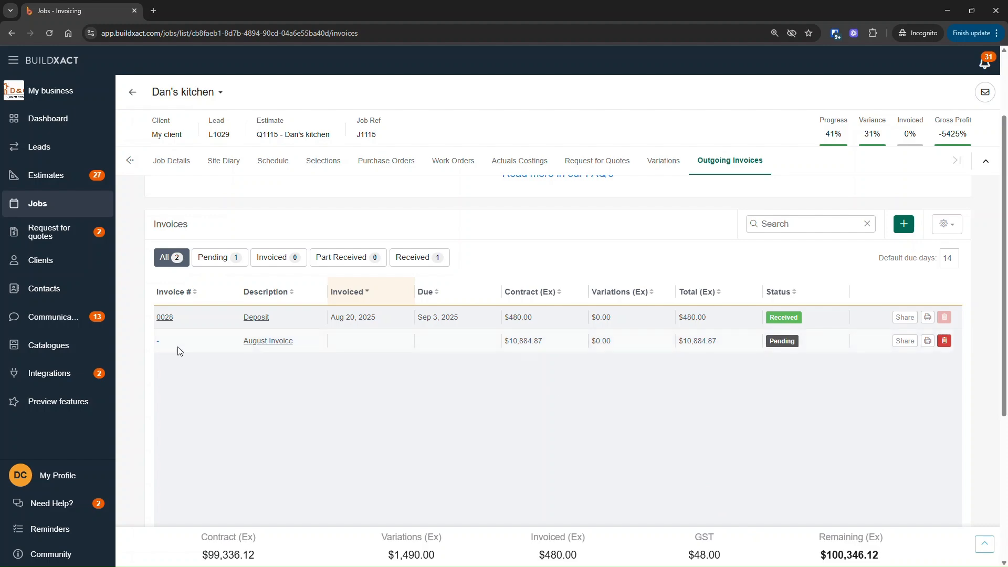
Mark the August invoice as Received with a receipt for the full balance, and save the invoice
left_click(272, 343)
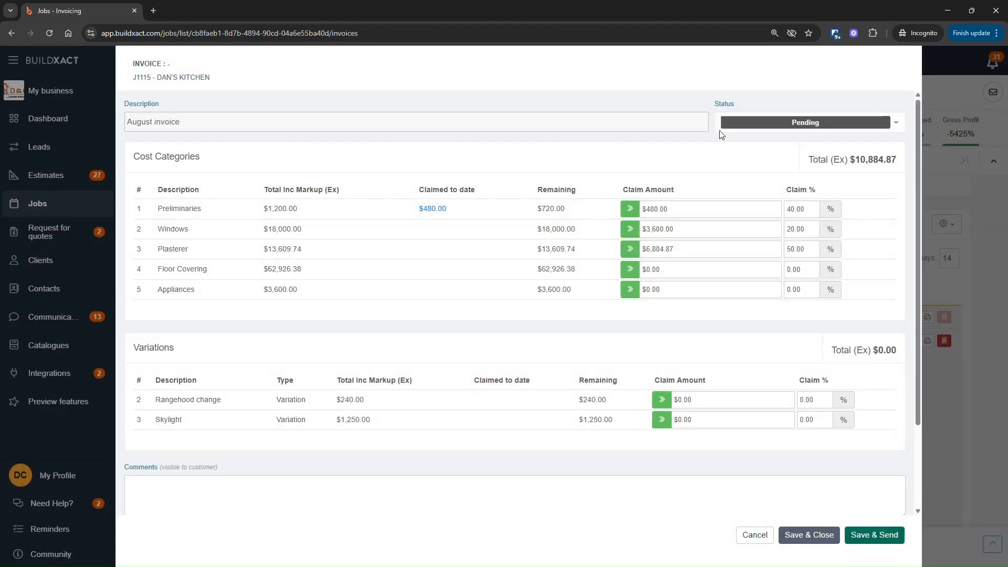
left_click(819, 123)
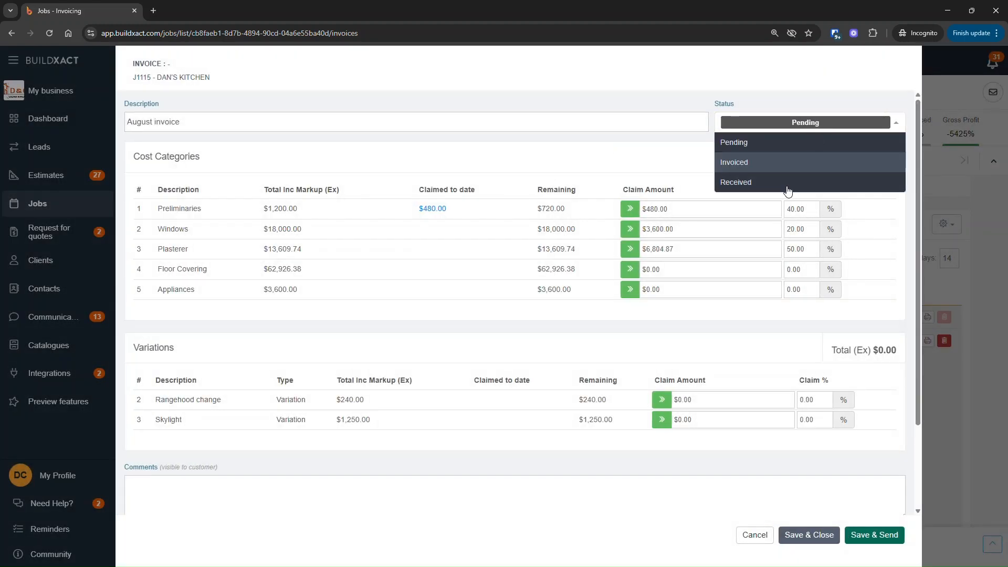
left_click(788, 188)
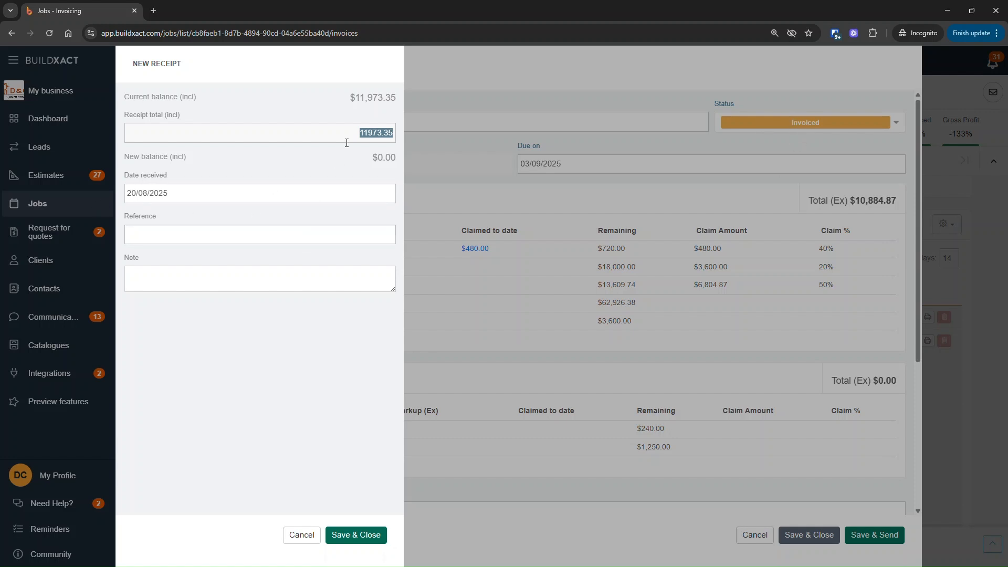
left_click(291, 234)
left_click(352, 536)
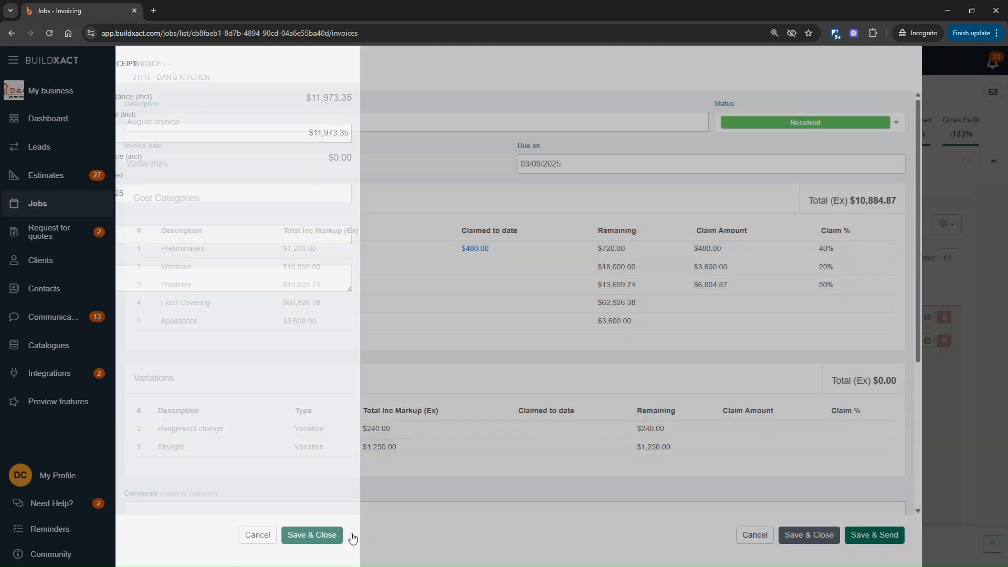
left_click(800, 537)
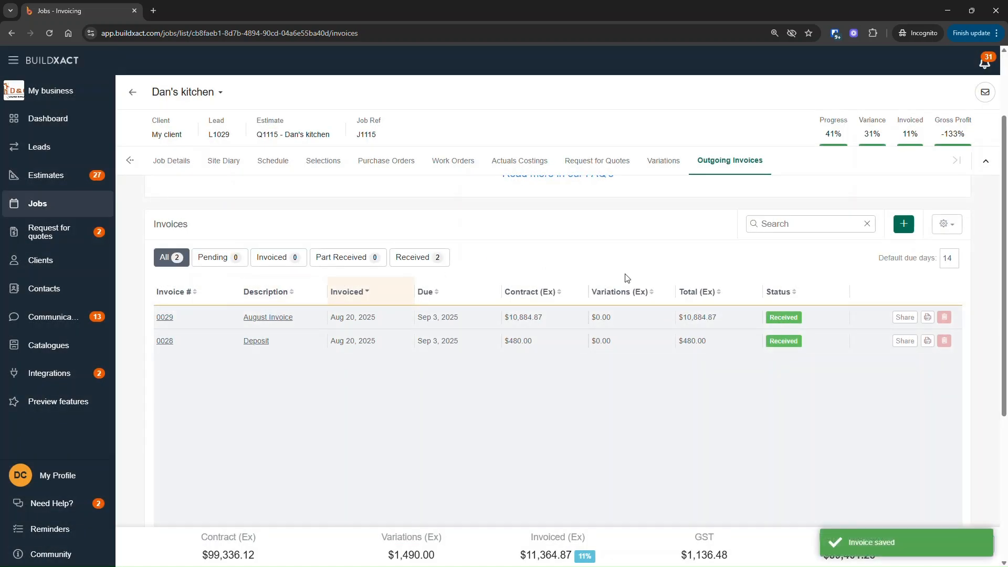
Create a new invoice for the job with the description September
left_click(903, 227)
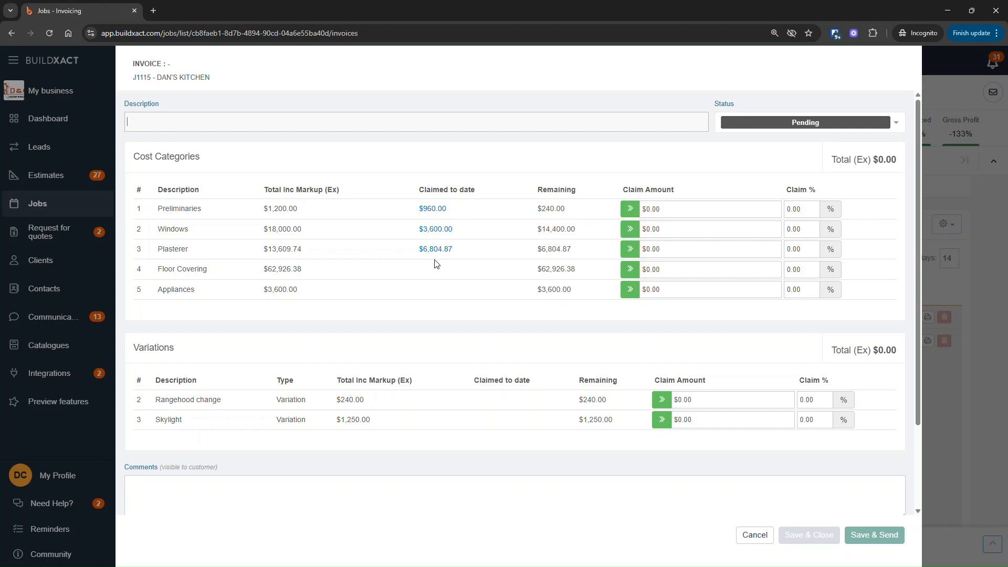
type("October")
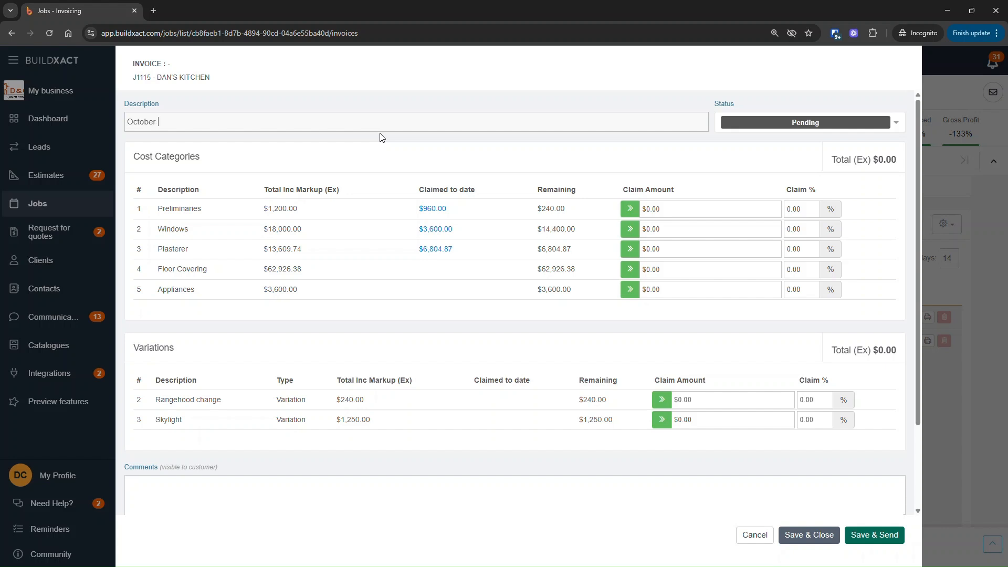
key("ctrl+a")
type("S")
type("eptmebe")
key("BackSpace")
key("BackSpace")
key("BackSpace")
key("BackSpace")
type("ember")
Claim the full remaining Preliminaries amount and, after checking its previous invoices, 80% of Windows
left_click_drag(537, 209, 572, 210)
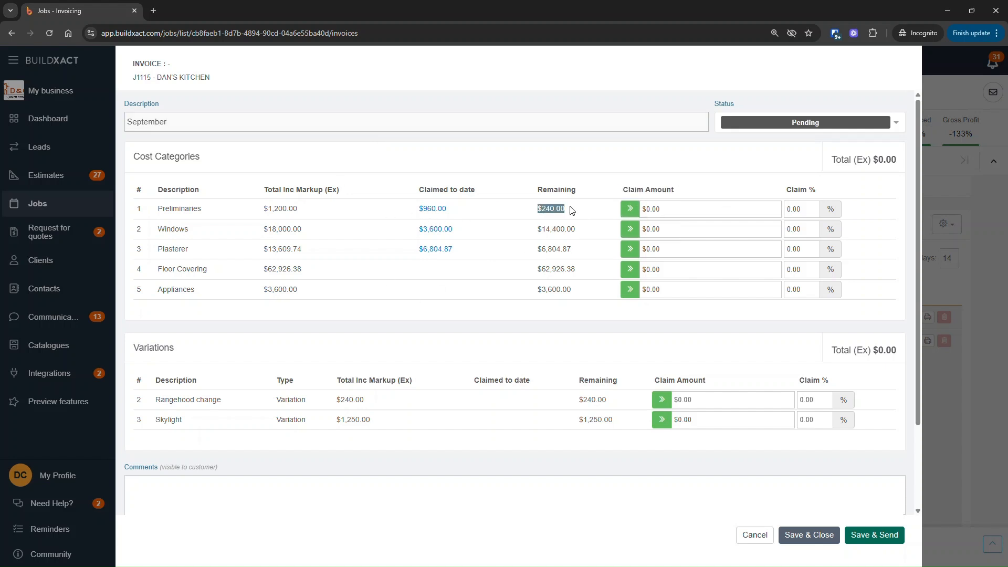
left_click(627, 211)
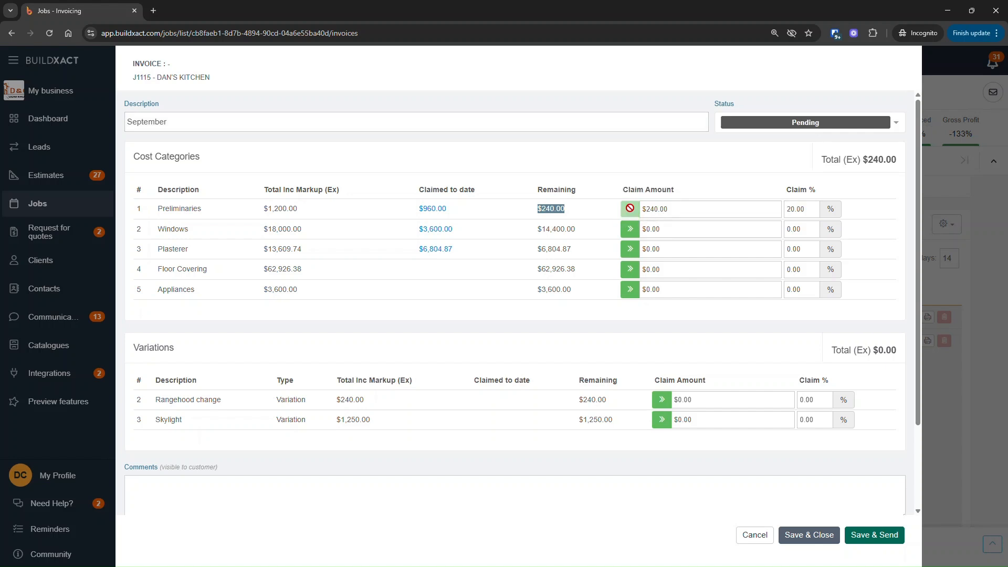
left_click(792, 226)
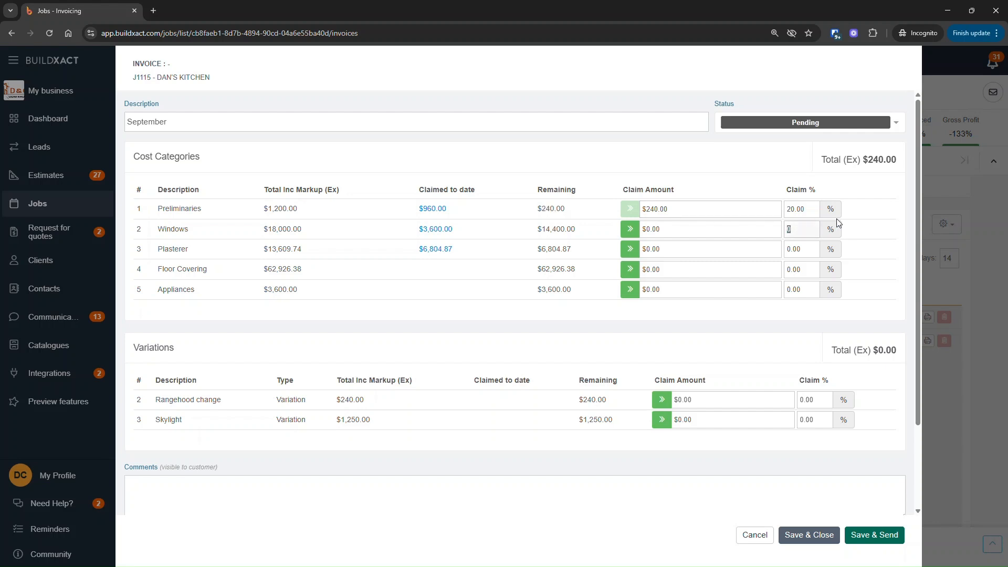
left_click(446, 229)
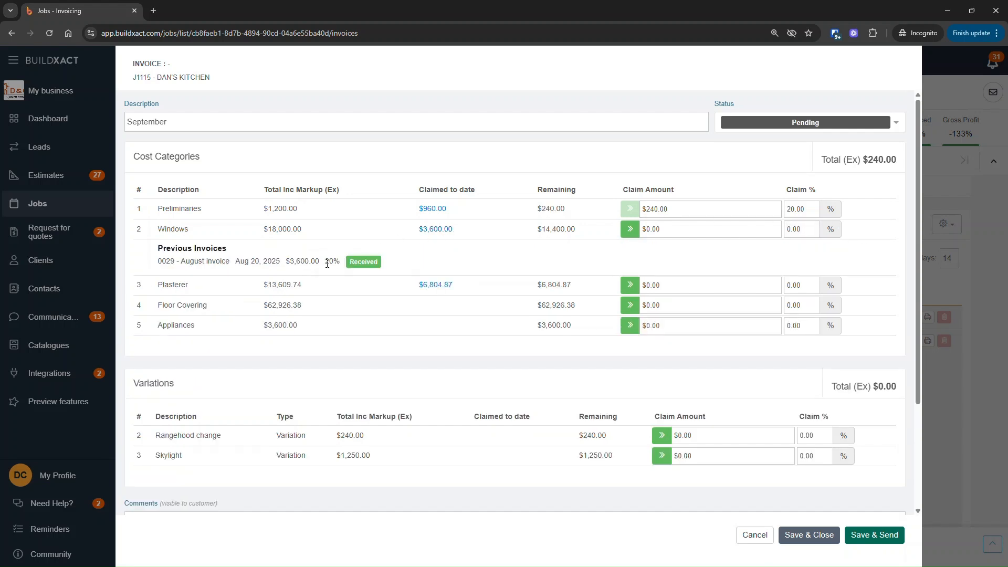
left_click_drag(324, 262, 344, 265)
left_click(801, 228)
type("80")
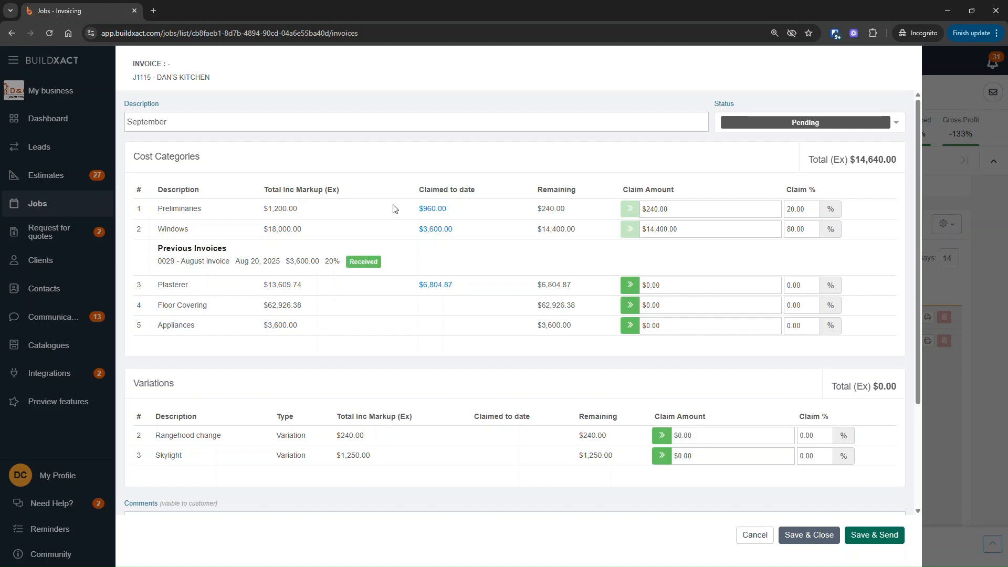
Show the previous invoices for Preliminaries, review their claim percentages, and check the Windows claim amount
left_click(434, 209)
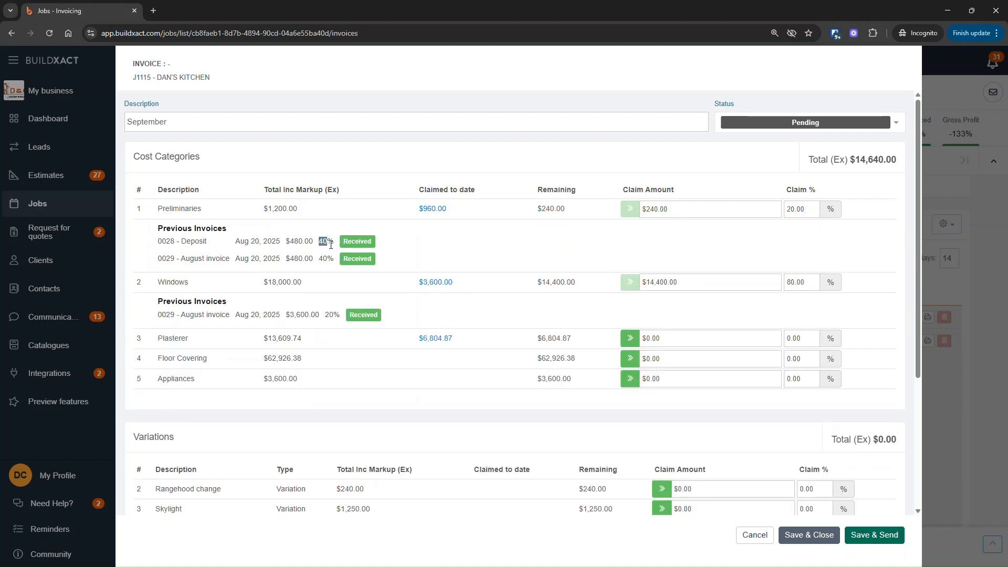
left_click_drag(318, 241, 334, 263)
left_click(692, 283)
double_click(692, 284)
Review the Variations section of the September invoice against its cost categories and invoice totals
scroll(498, 378, "down", 2)
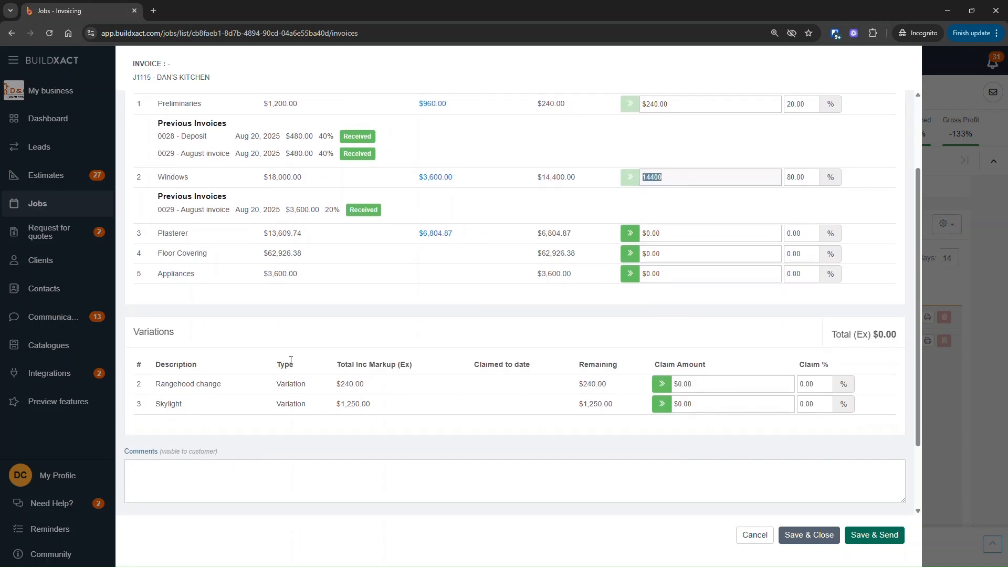
left_click(310, 329)
left_click_drag(133, 331, 182, 341)
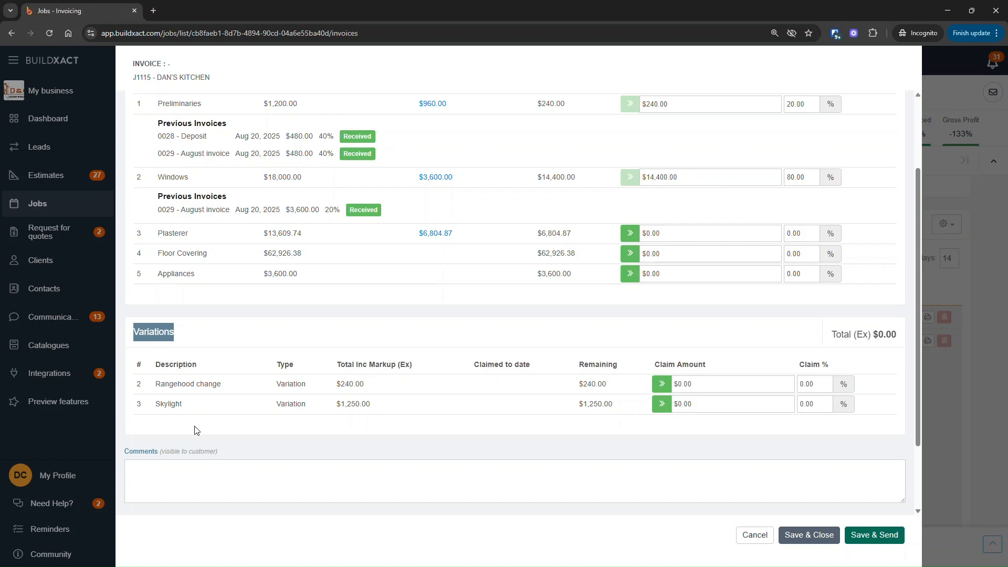
scroll(256, 402, "up", 2)
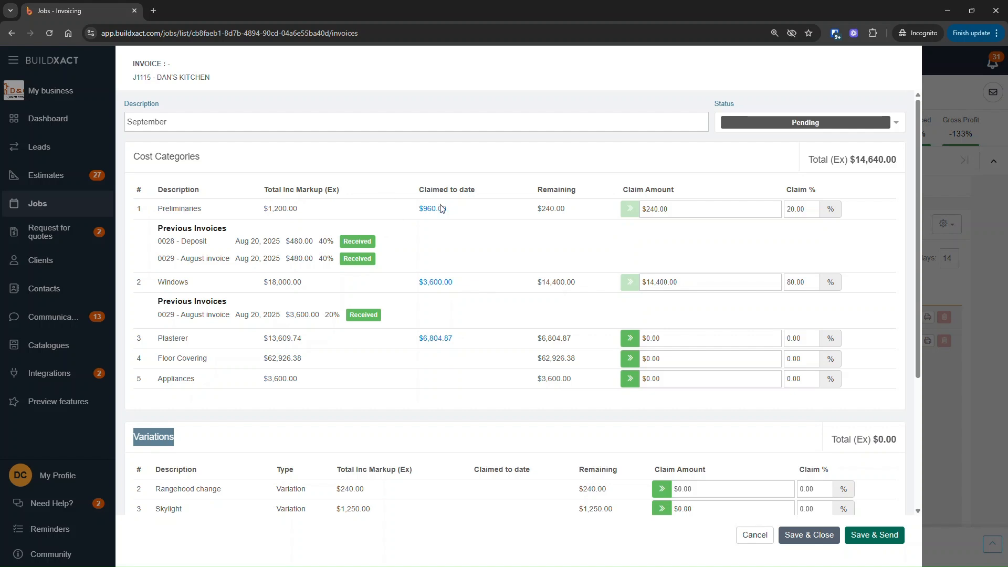
scroll(234, 464, "down", 3)
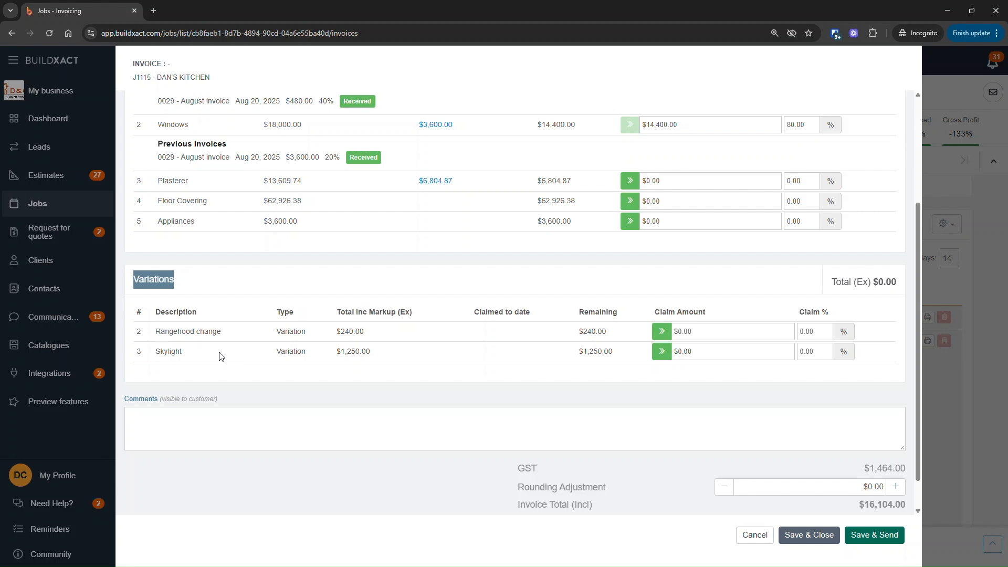
scroll(234, 359, "up", 2)
scroll(235, 358, "up", 1)
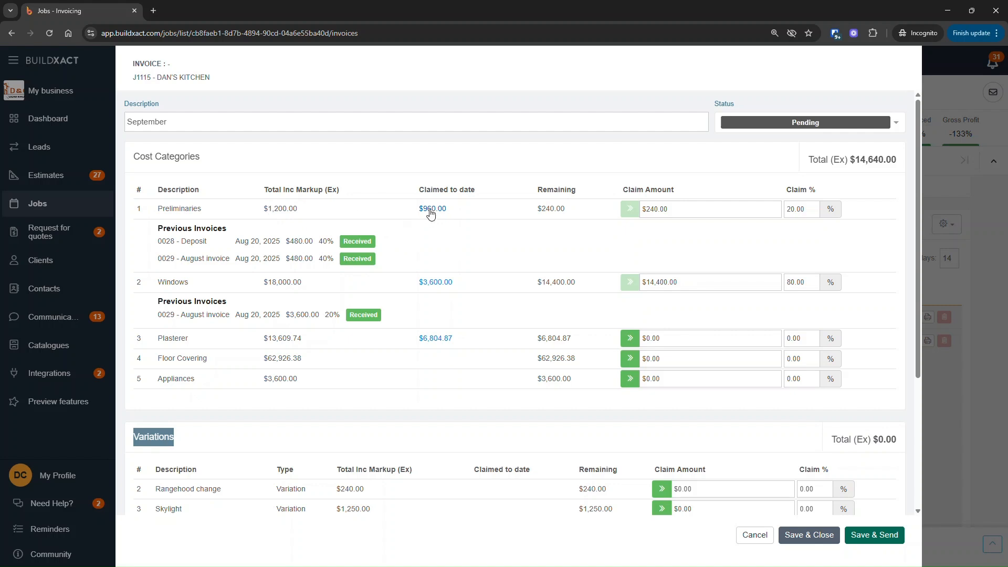
Claim 50% of the Rangehood change variation and the full remaining Skylight amount, and save the September invoice
scroll(333, 376, "down", 3)
left_click_drag(169, 331, 193, 357)
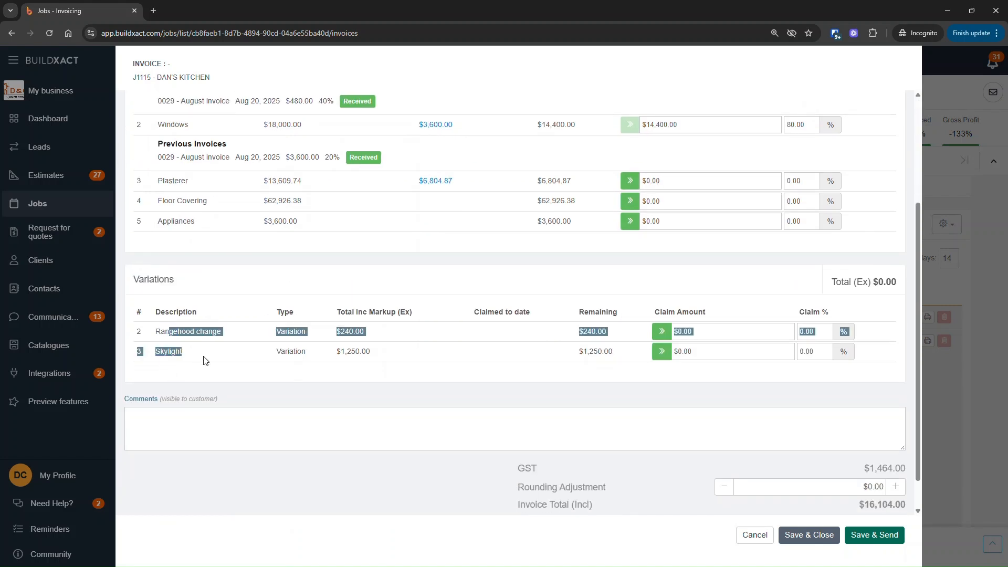
left_click(295, 395)
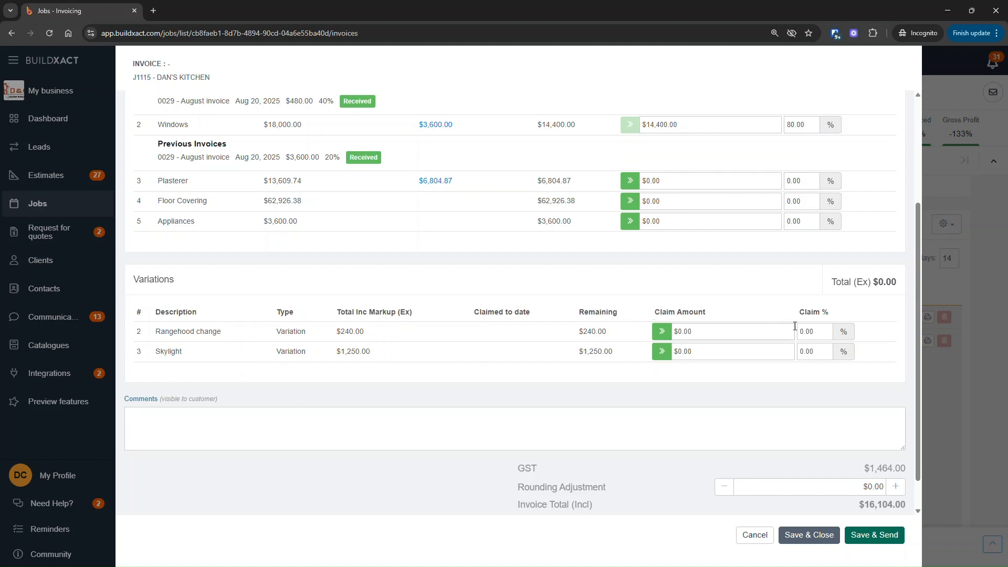
left_click(822, 332)
type("50")
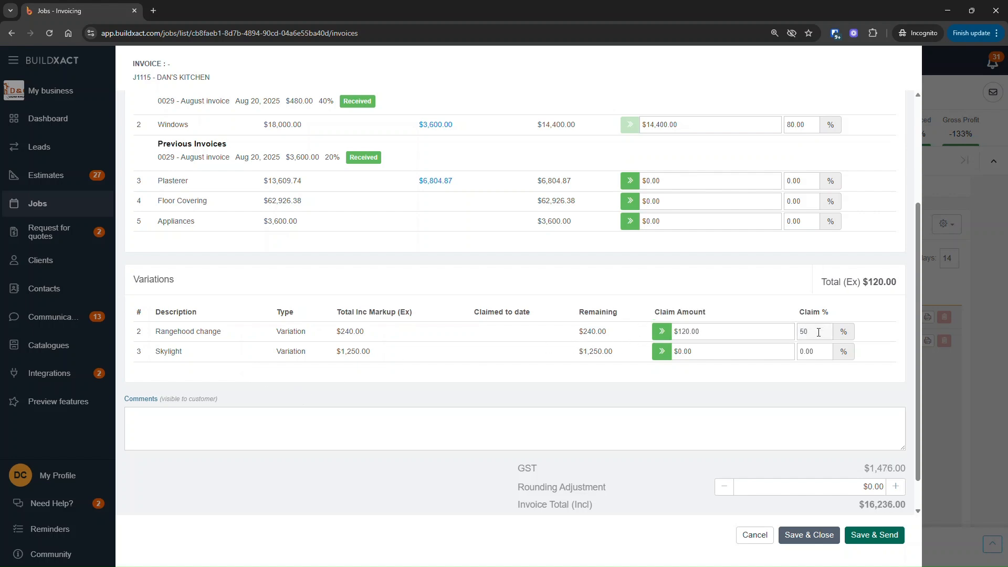
left_click(662, 352)
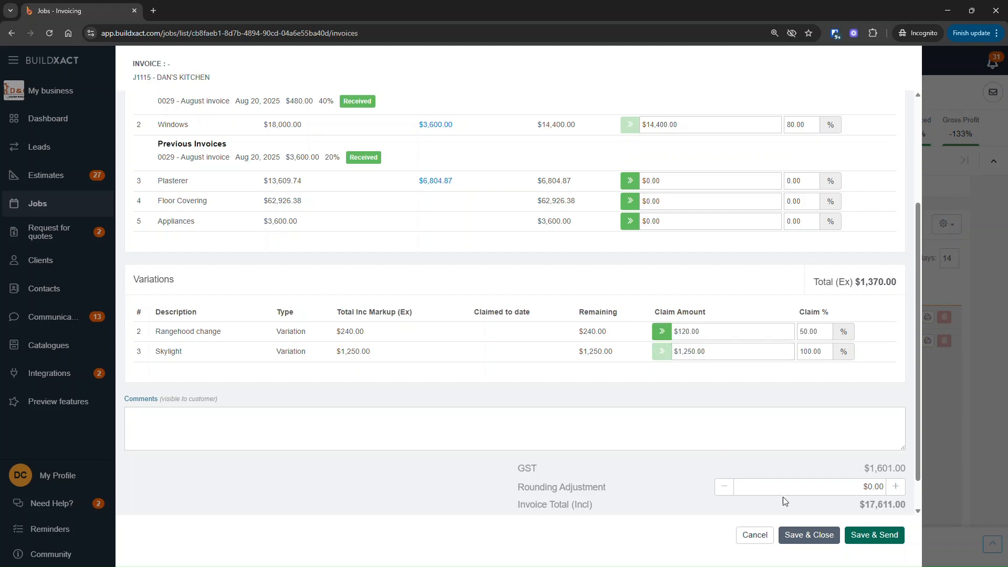
left_click(808, 535)
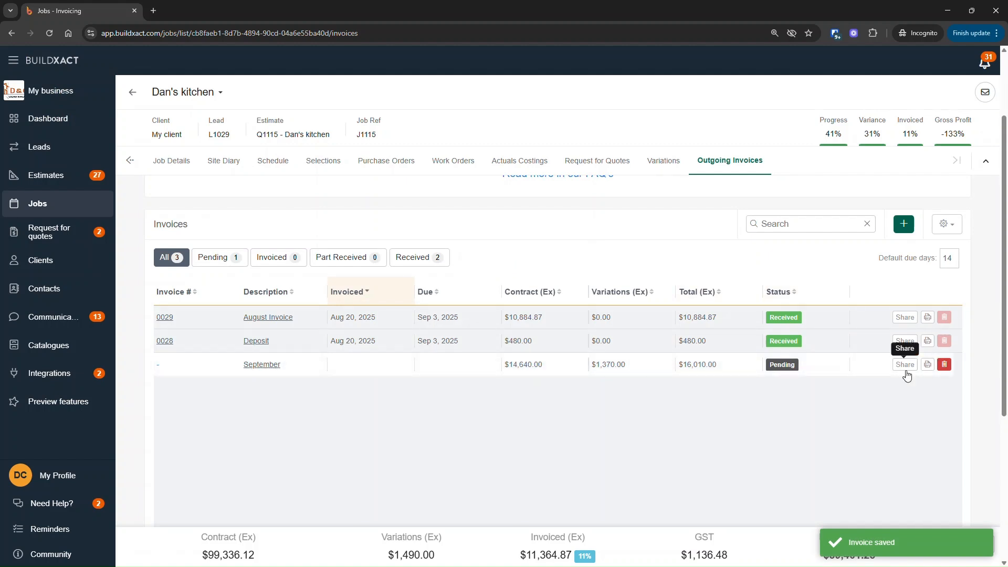
Review the invoice payment terms, including the 10 business day payment clause, and save them
left_click(945, 229)
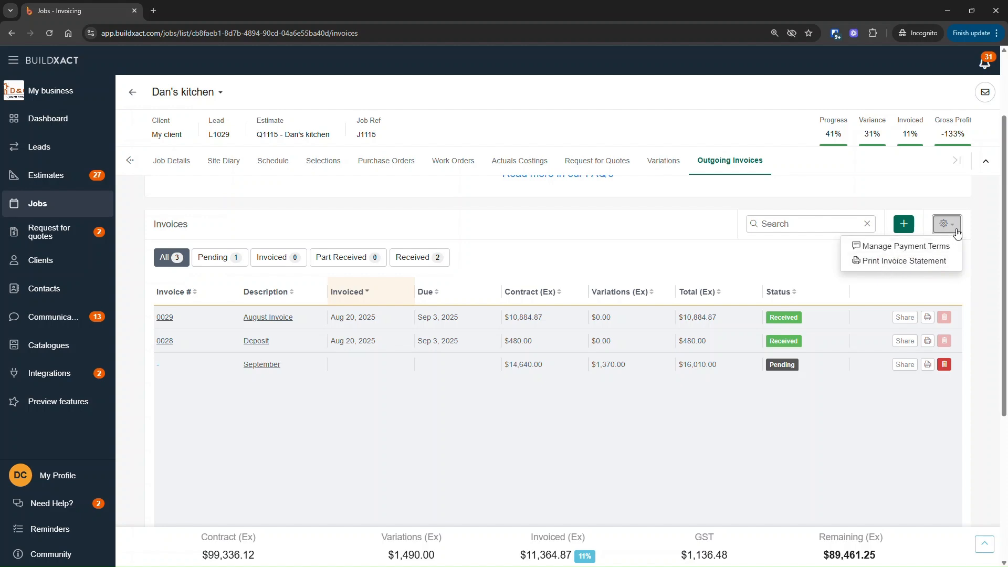
left_click(913, 246)
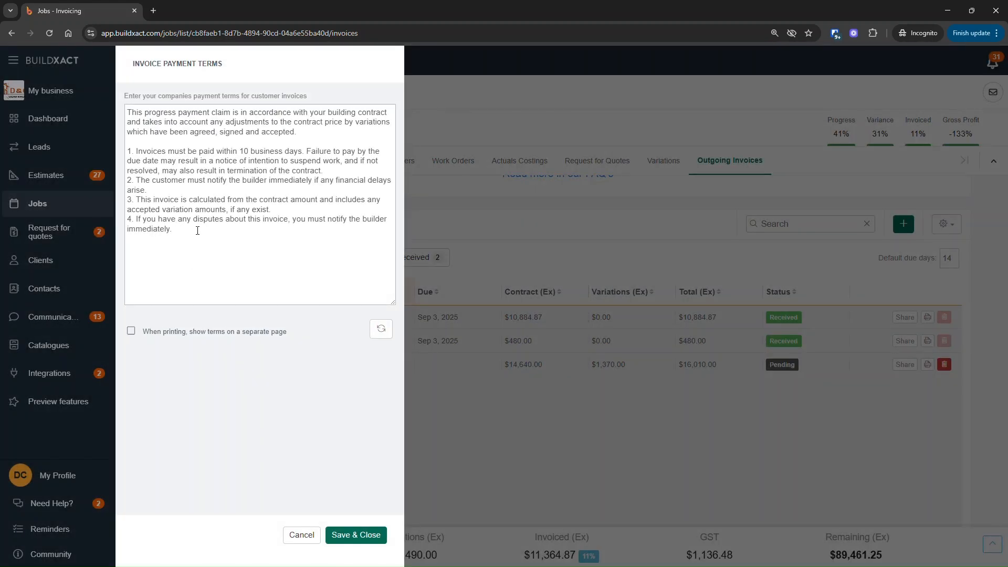
left_click_drag(198, 235, 129, 108)
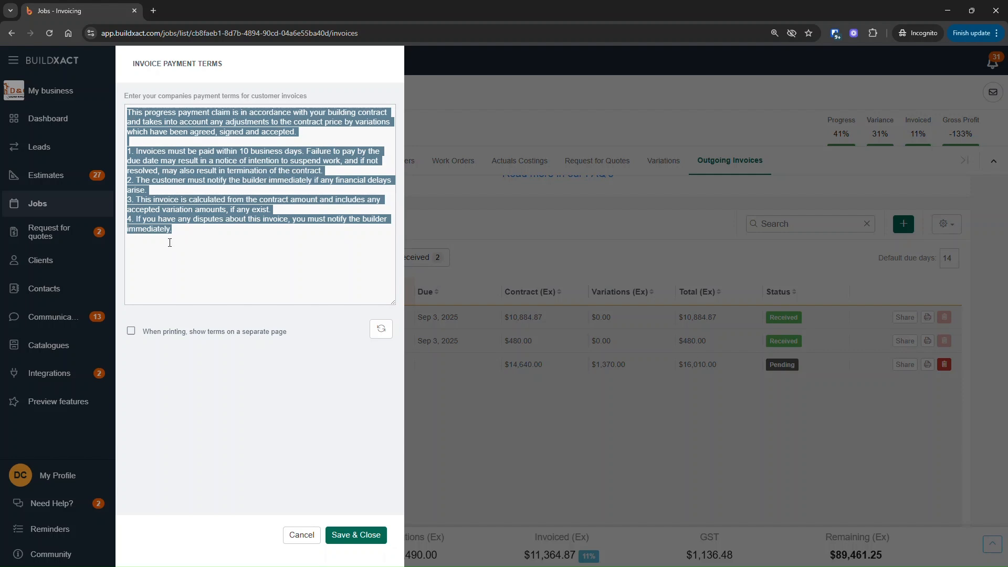
left_click(174, 247)
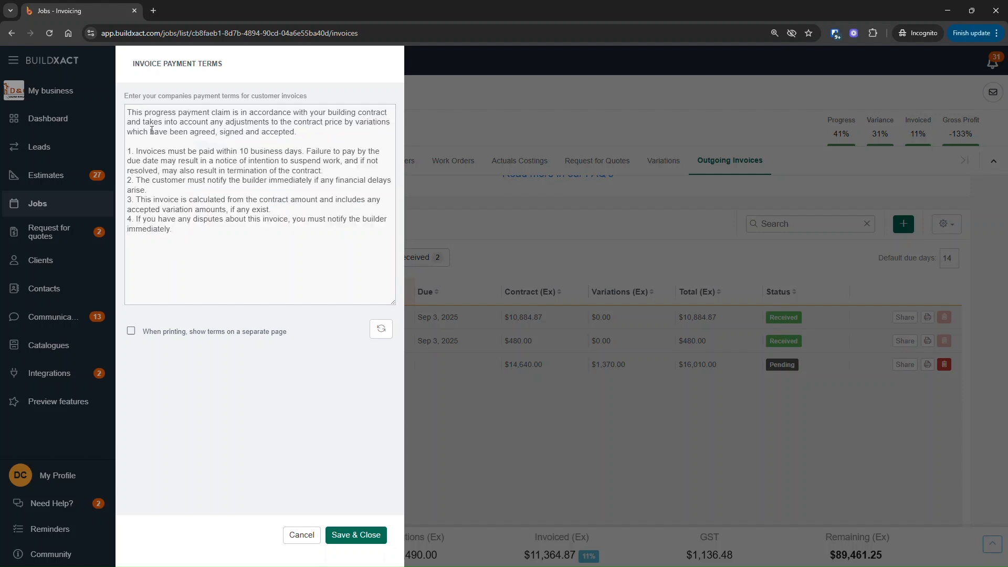
left_click_drag(152, 131, 205, 202)
left_click(231, 240)
double_click(245, 151)
left_click(184, 152)
left_click_drag(163, 152, 311, 151)
left_click(234, 159)
double_click(245, 152)
left_click(216, 171)
left_click(207, 253)
left_click(360, 535)
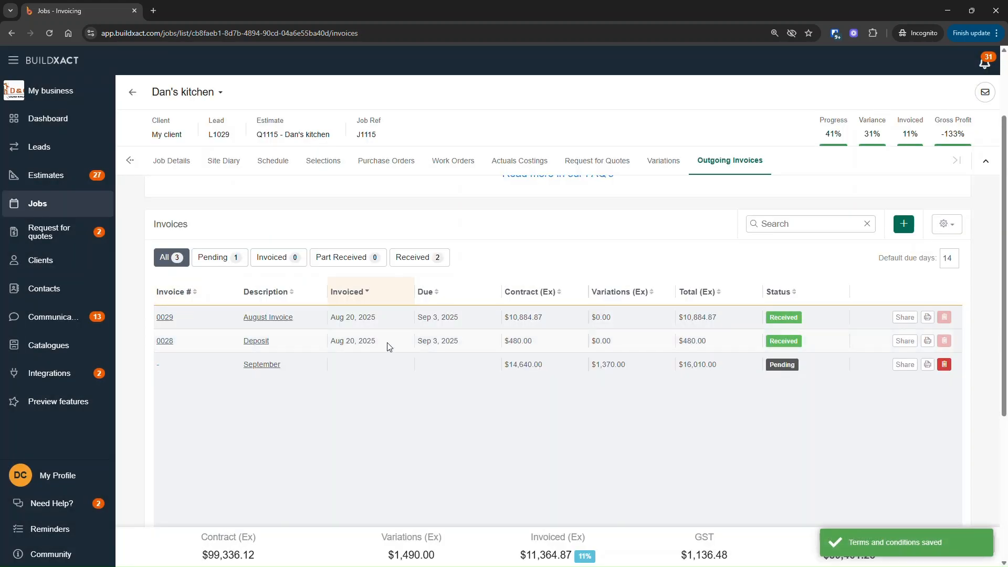
left_click(904, 366)
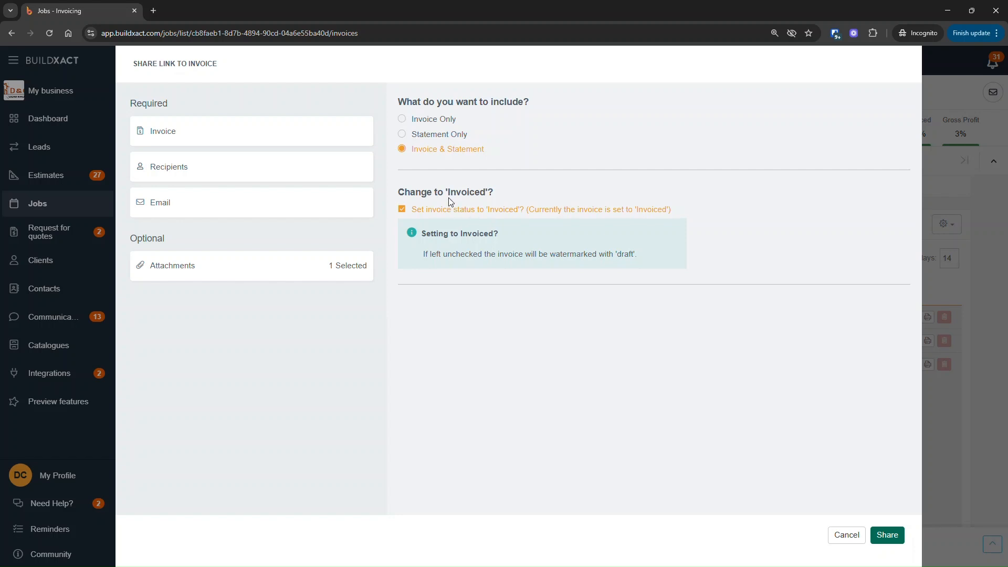
left_click(428, 211)
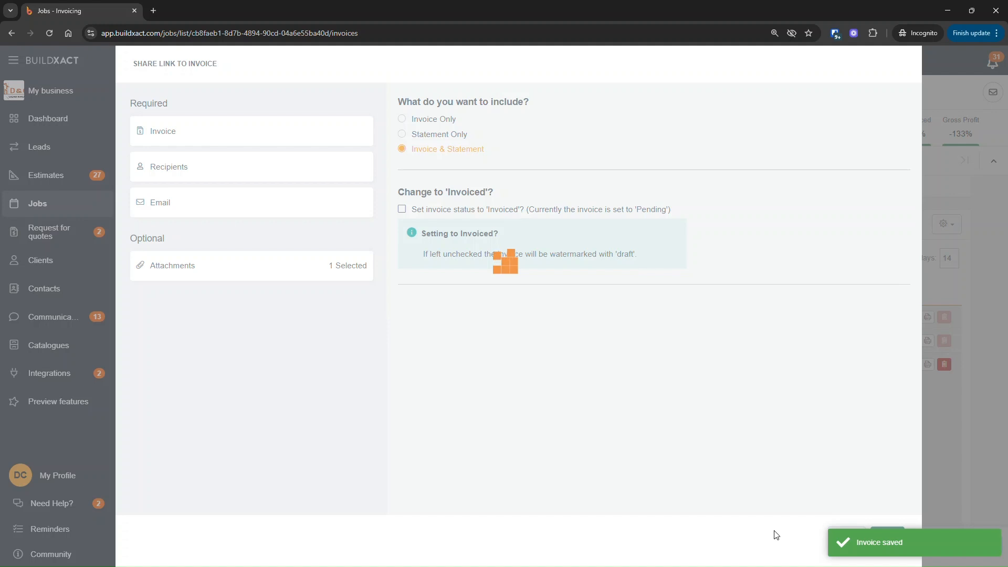
left_click(831, 541)
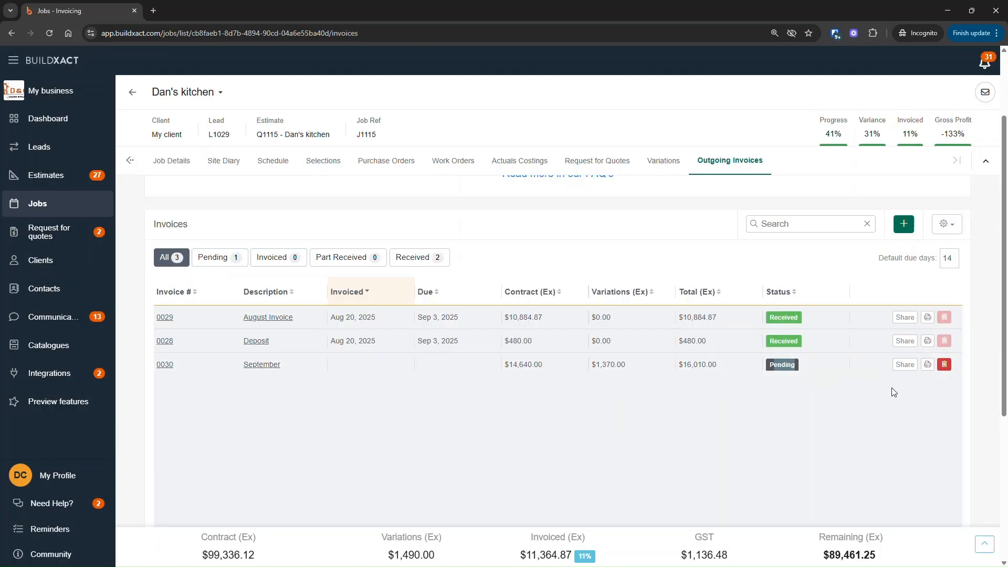
Generate the September invoice report as a PDF and examine its Progress Claim heading, amount due and payment due fields
left_click(928, 365)
left_click(439, 178)
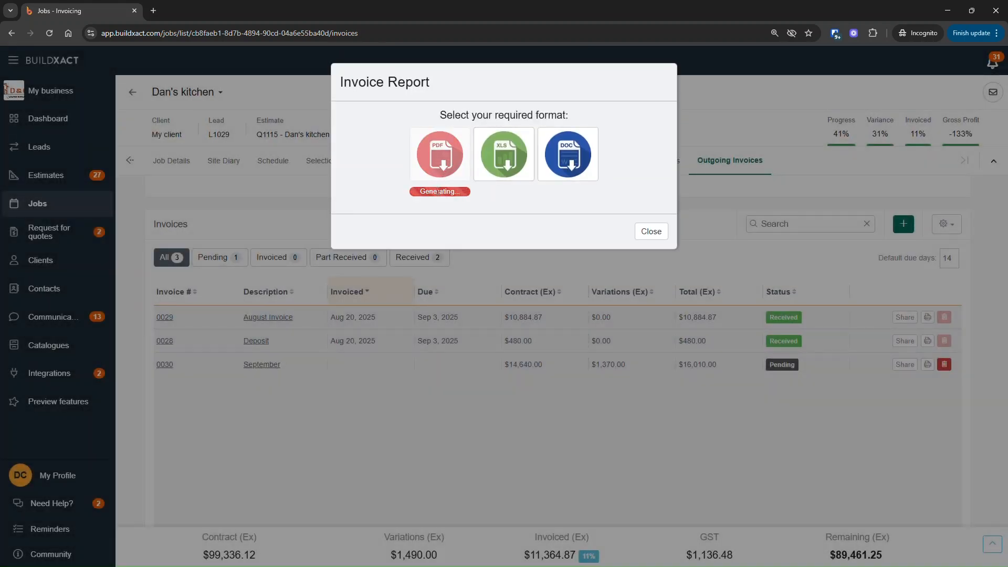
left_click(439, 195)
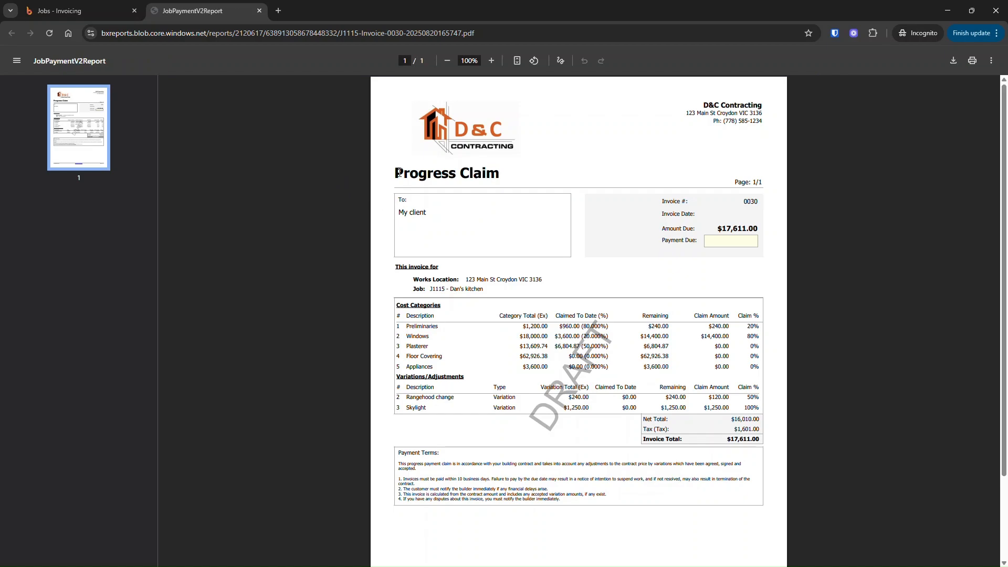
left_click_drag(395, 173, 491, 162)
left_click(648, 371)
left_click_drag(394, 172, 500, 176)
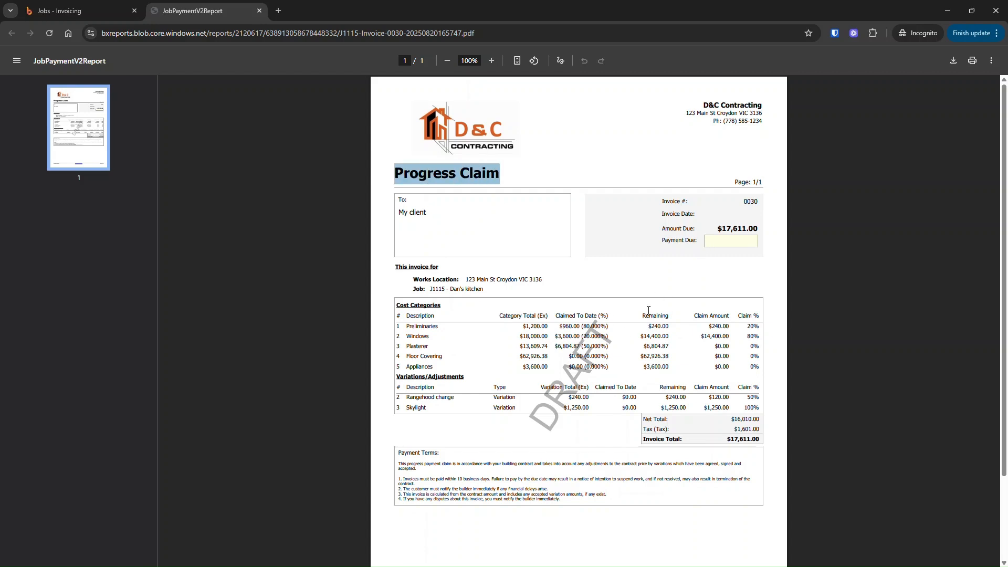
left_click(722, 238)
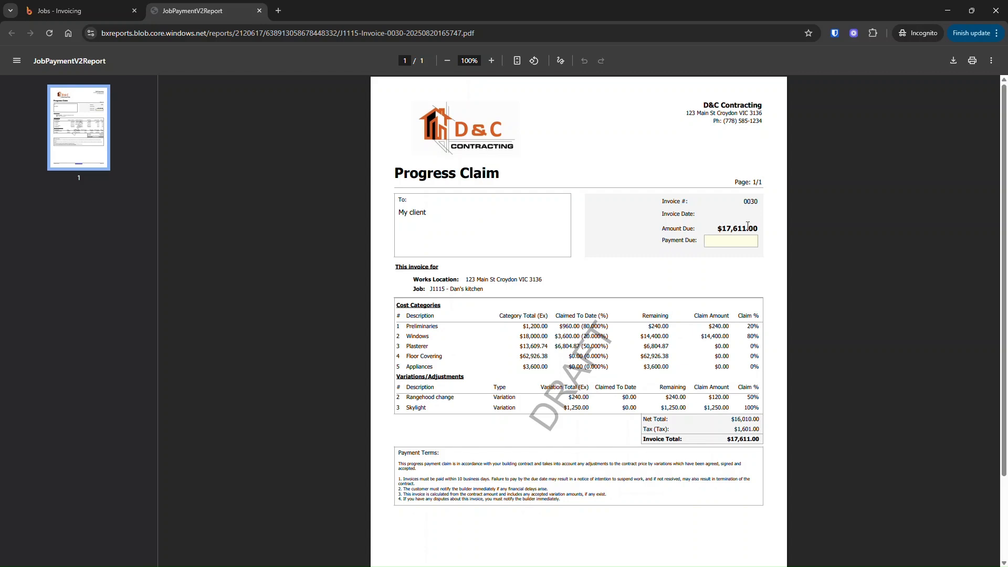
left_click(102, 12)
left_click(651, 240)
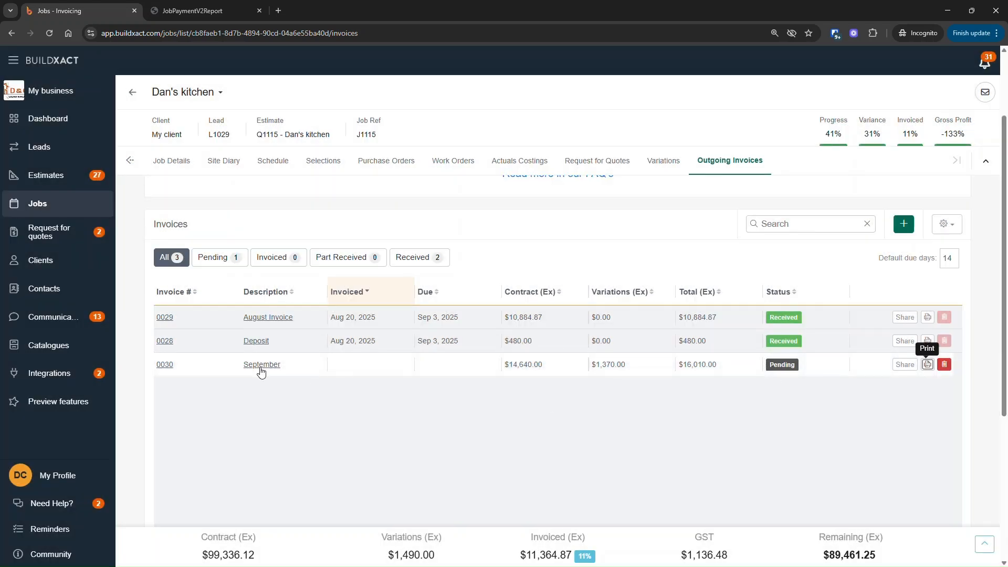
Prepare the September invoice for sharing with its statement included and set its status to Invoiced
left_click_drag(243, 365, 281, 363)
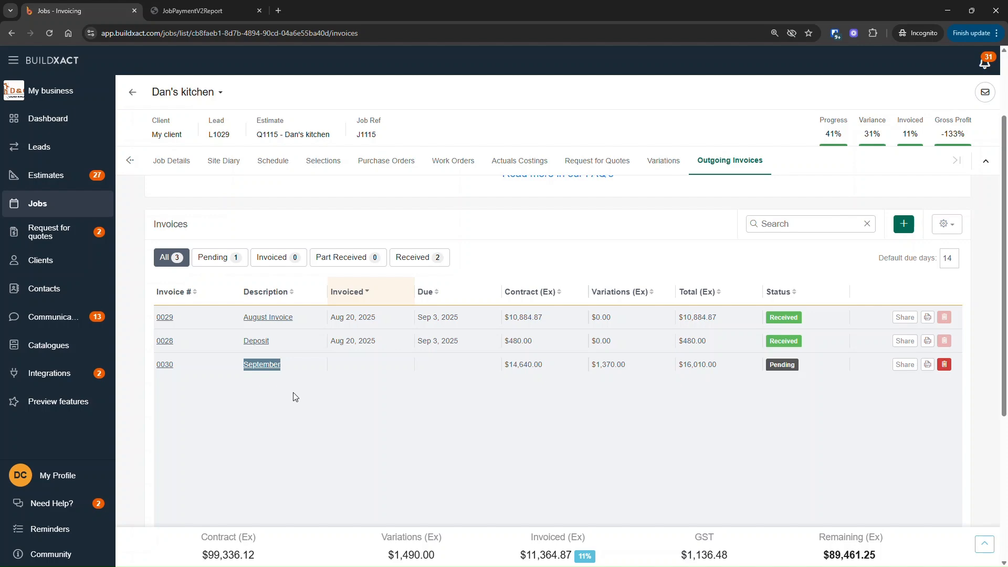
left_click(903, 366)
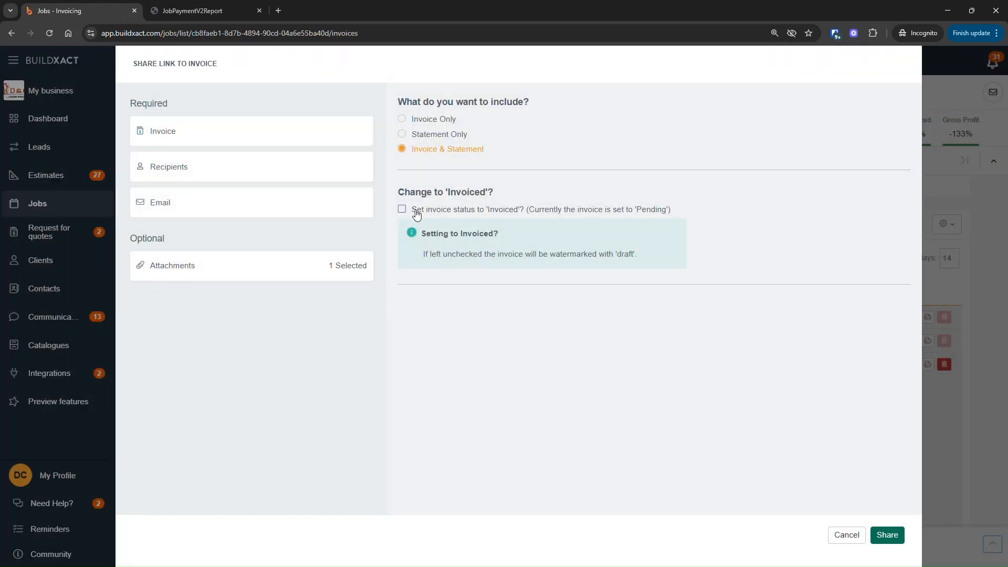
left_click_drag(422, 210, 428, 213)
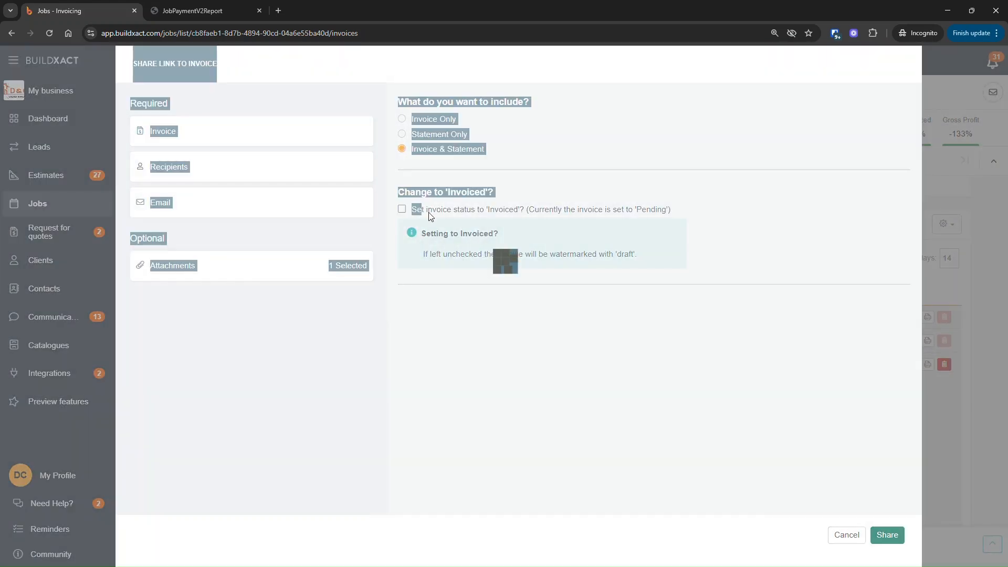
left_click(465, 209)
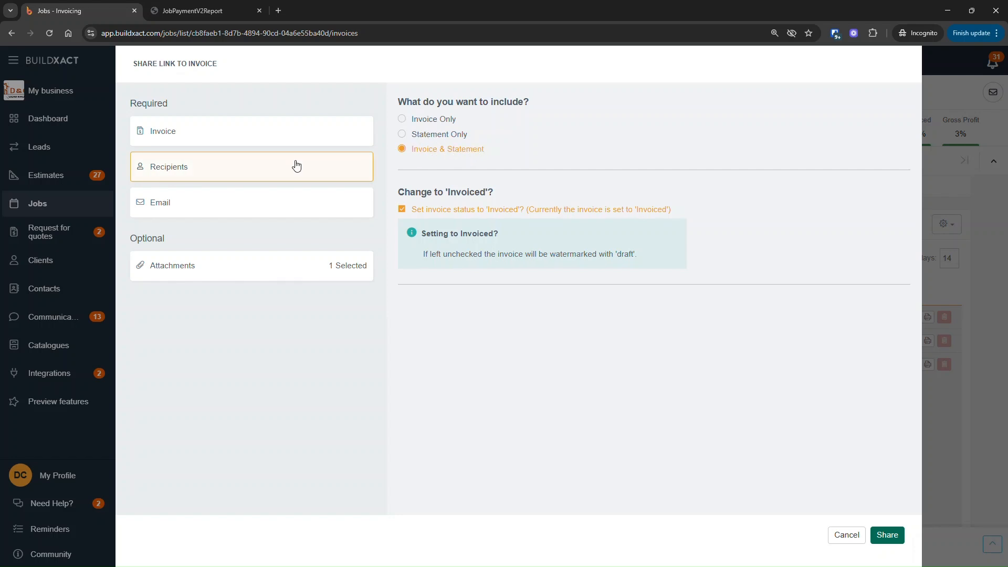
Share the invoice link by email only, without the client portal, using the default email subject and body
left_click(266, 176)
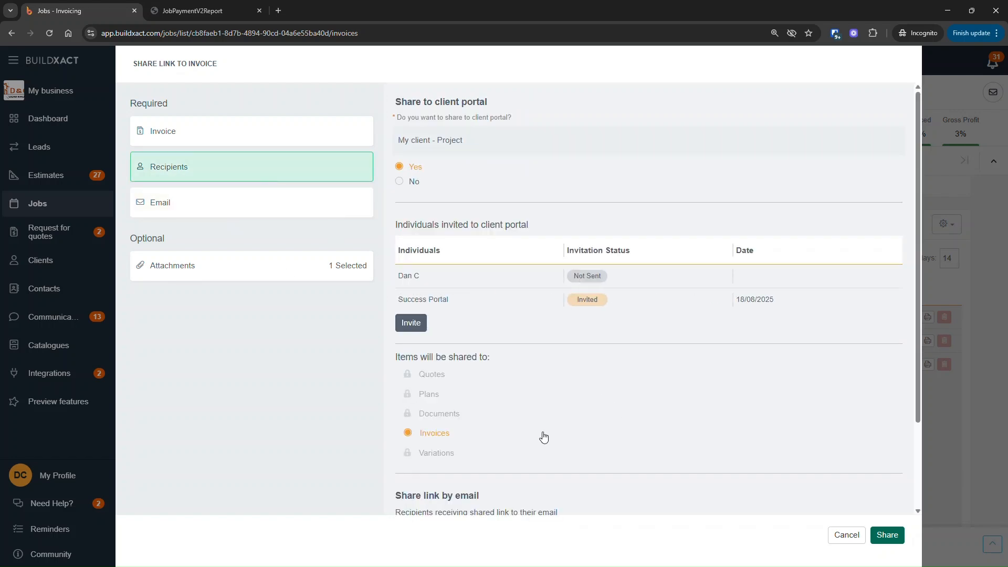
left_click(409, 184)
left_click(693, 281)
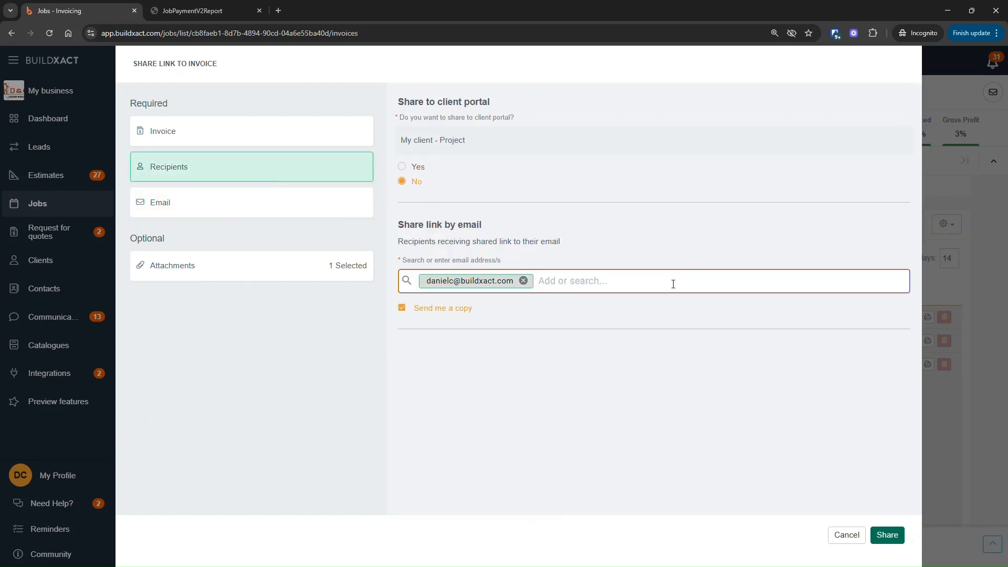
left_click(240, 196)
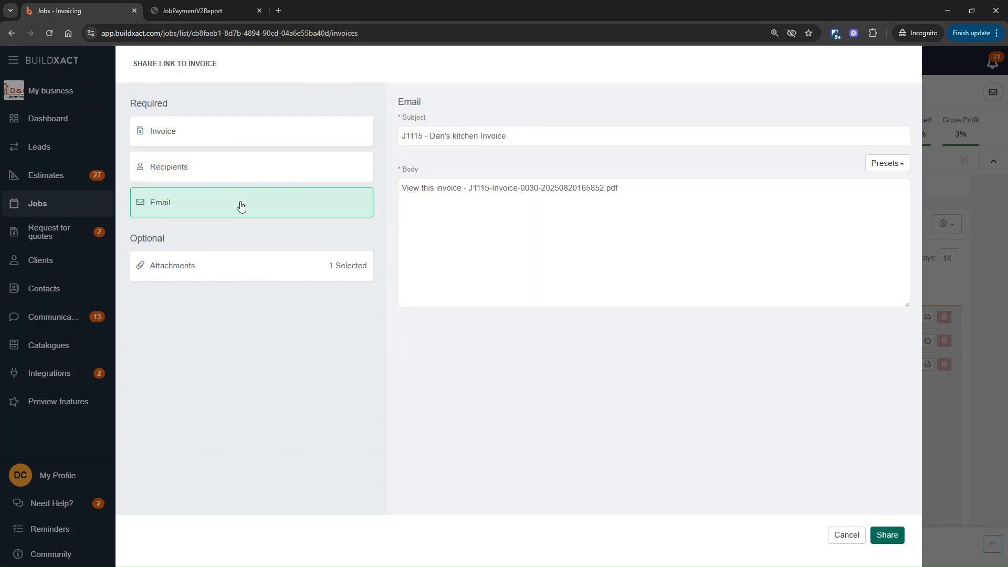
left_click(537, 232)
left_click(882, 533)
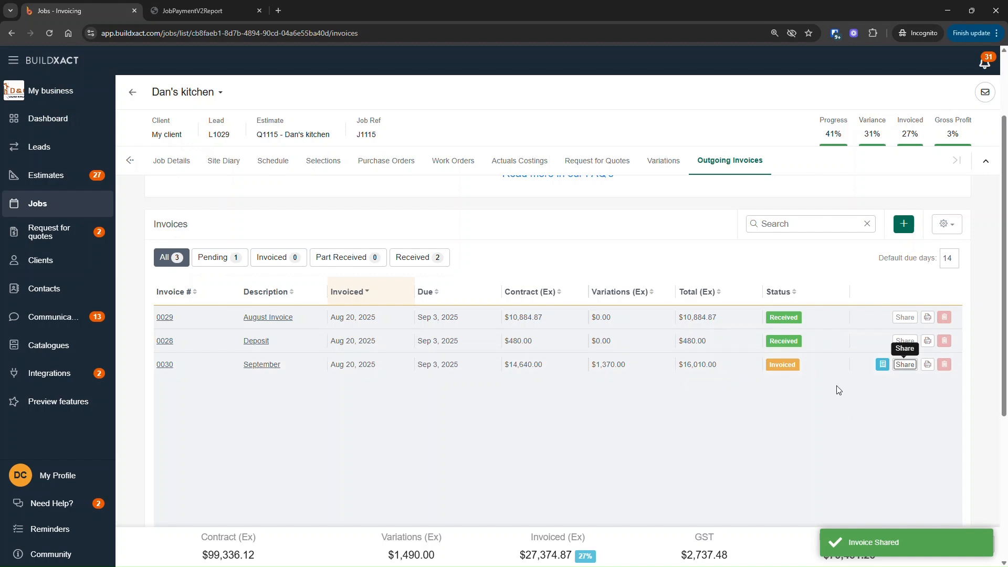
Generate the job's invoice statement as a PDF and open it
left_click(951, 227)
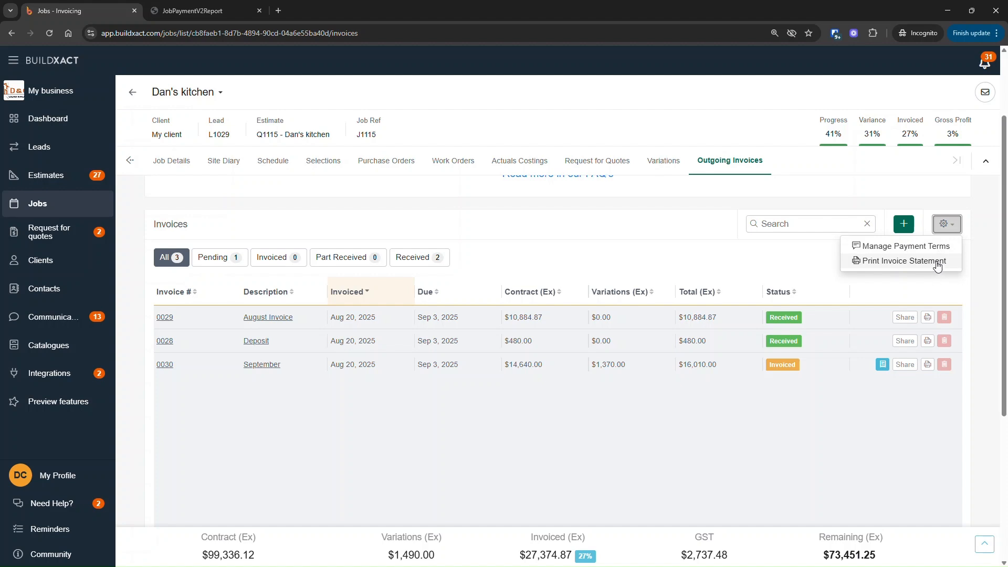
left_click(904, 261)
left_click(439, 174)
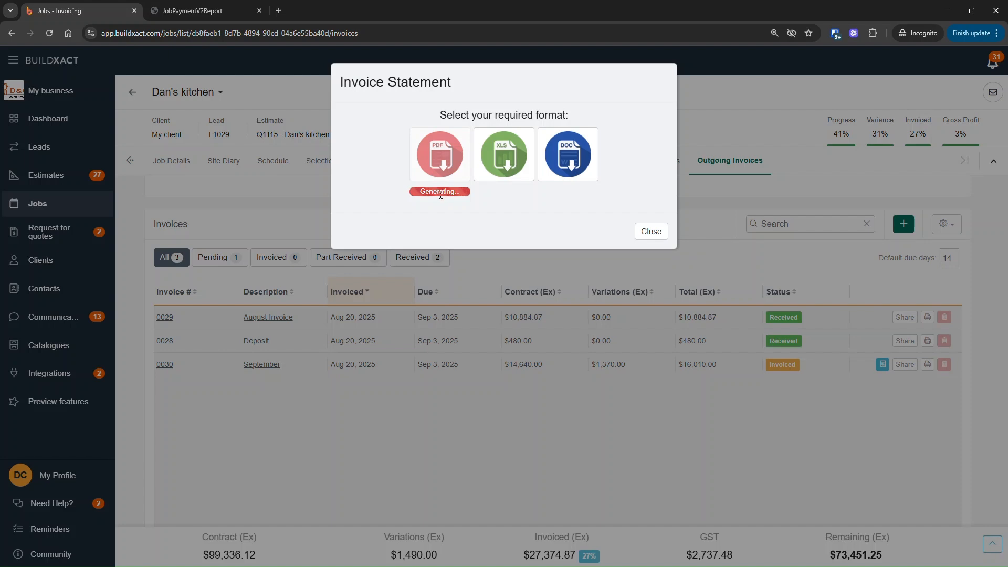
left_click(440, 192)
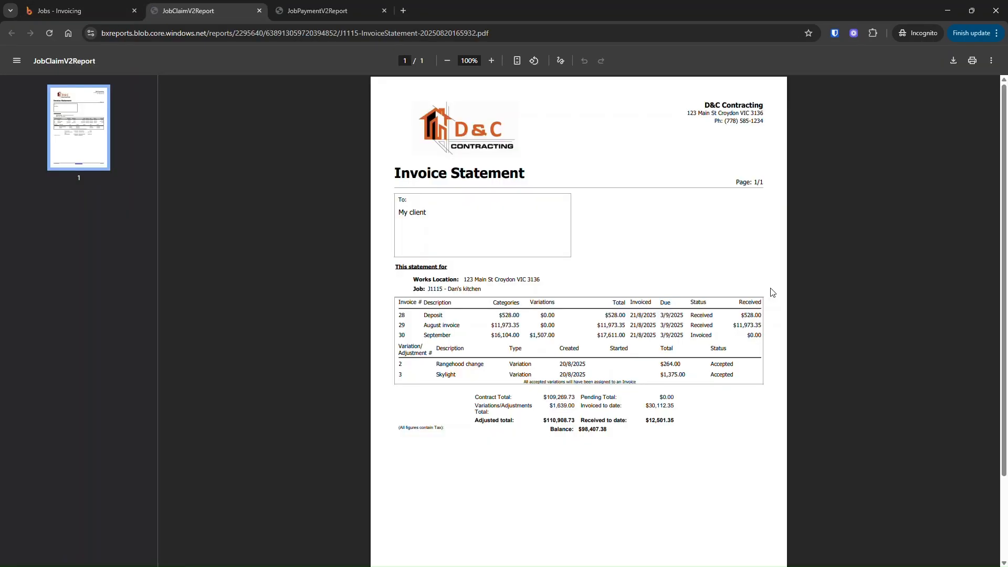
Examine the statement's September variations amount, invoice totals and variation statuses, and return to the job's invoice list
scroll(765, 274, "down", 2)
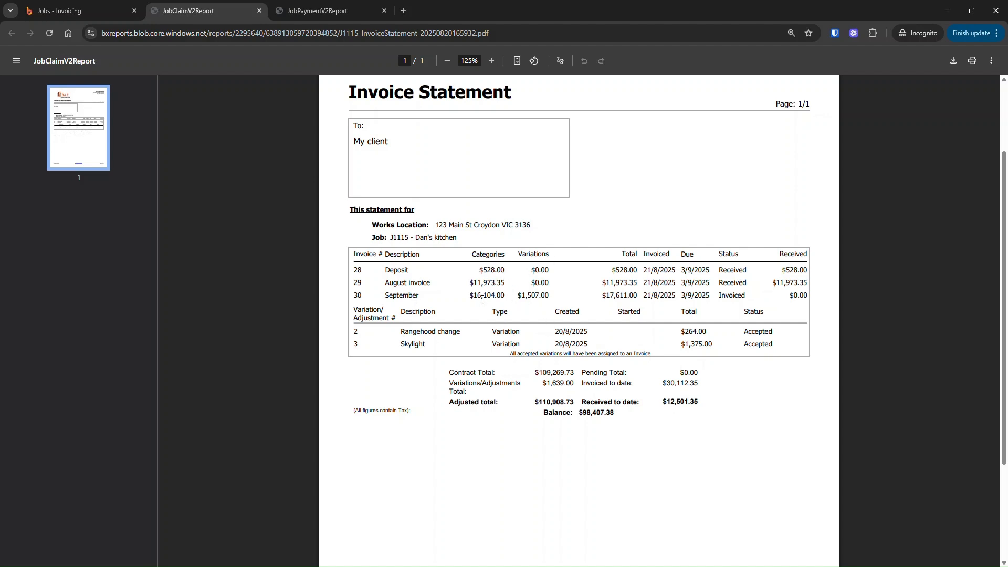
left_click_drag(521, 296, 542, 297)
left_click_drag(720, 271, 741, 284)
left_click(725, 295)
double_click(725, 295)
left_click_drag(745, 333, 772, 345)
left_click(770, 343)
double_click(757, 328)
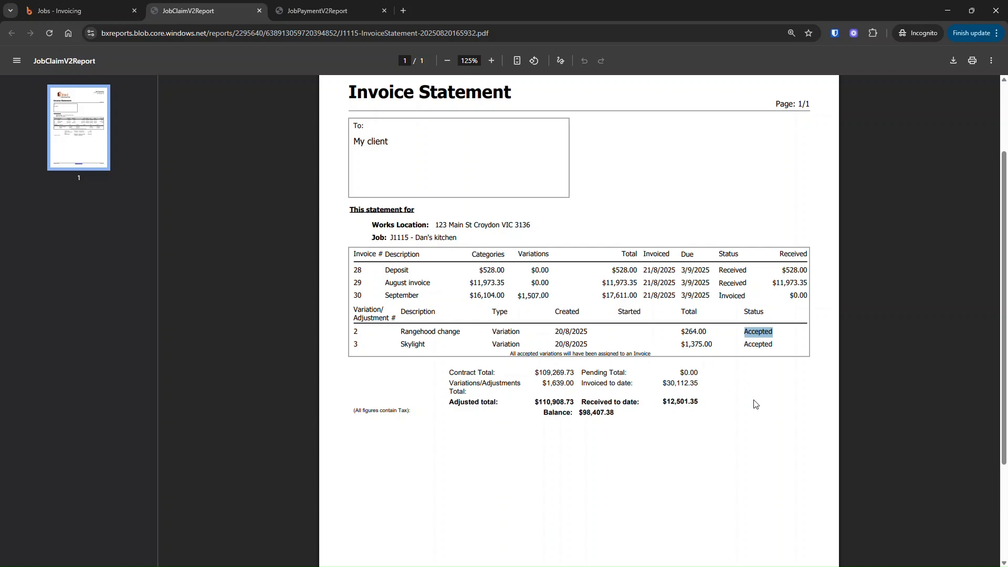
left_click(79, 10)
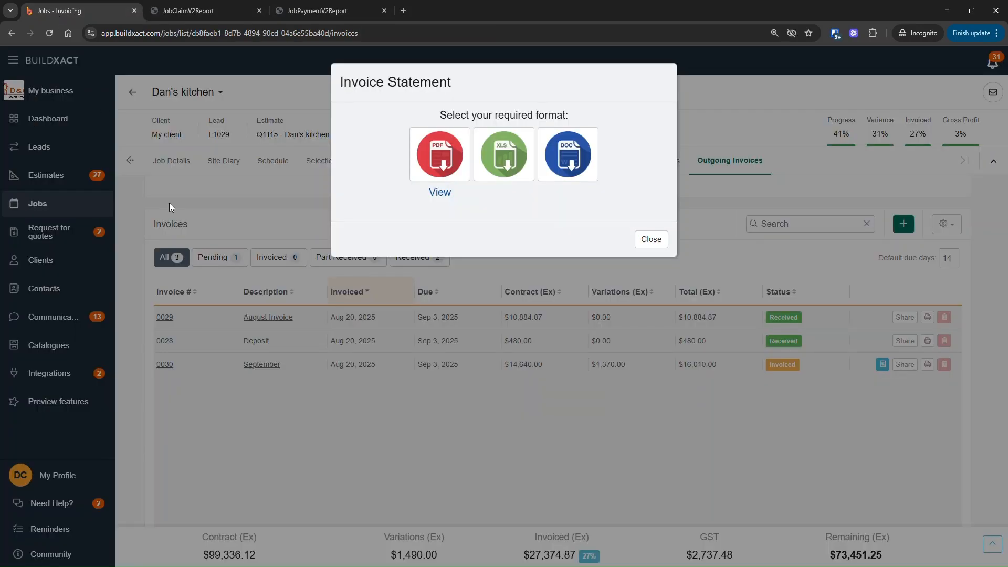
left_click(651, 239)
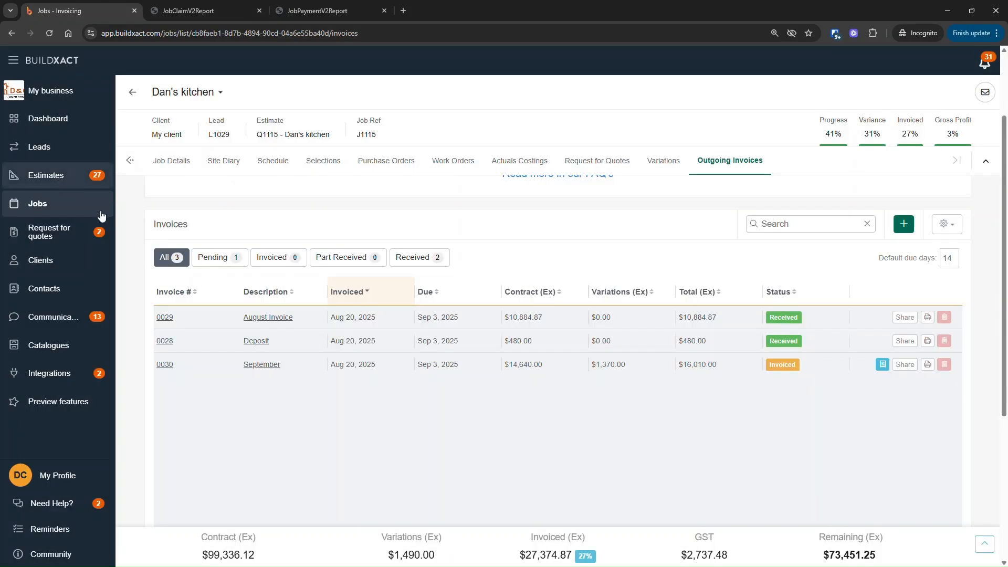
Start a new job from the draft Completion kitchen estimate and set its invoice method to Completion Percent
left_click(58, 178)
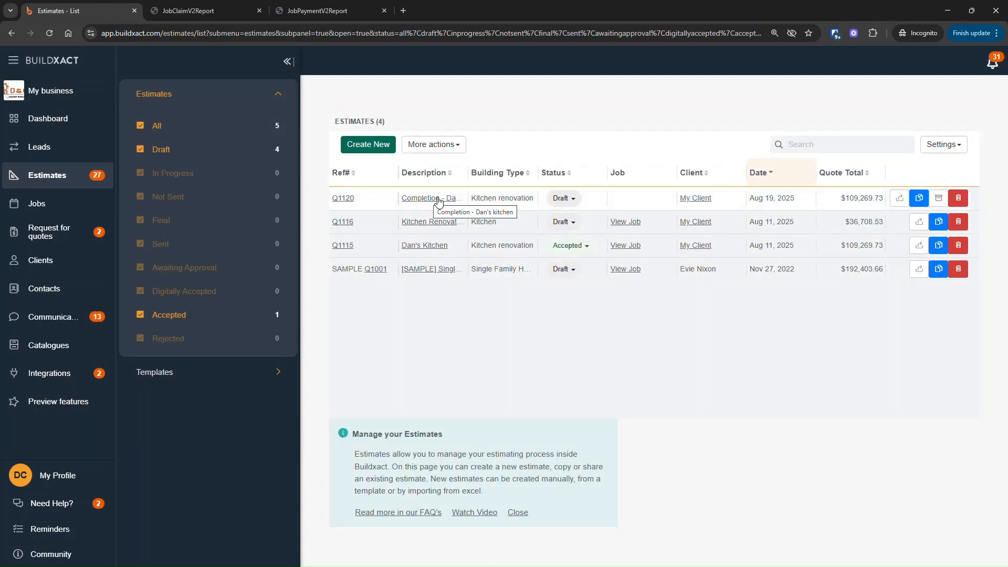
left_click(438, 198)
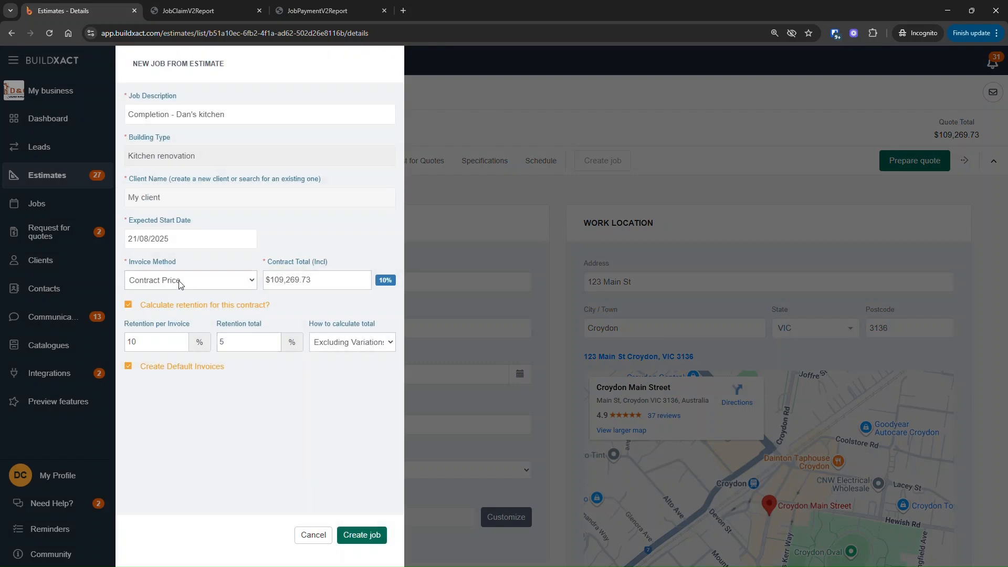
left_click(181, 282)
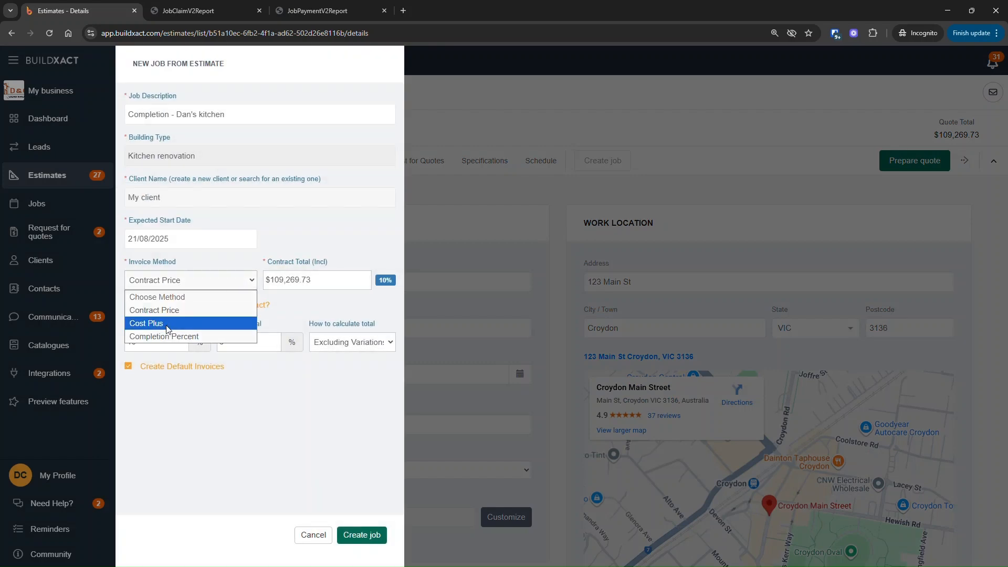
left_click(221, 252)
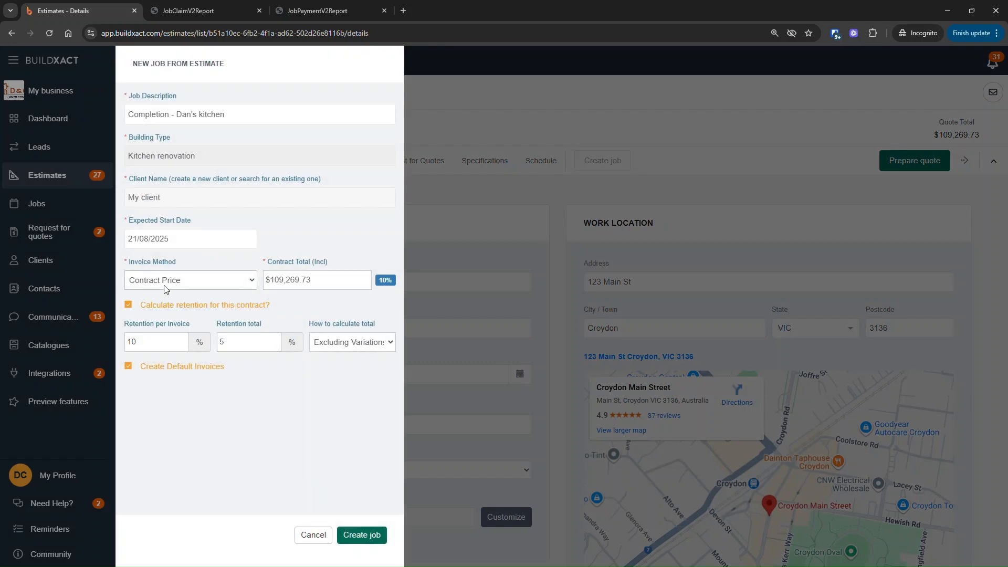
left_click(166, 287)
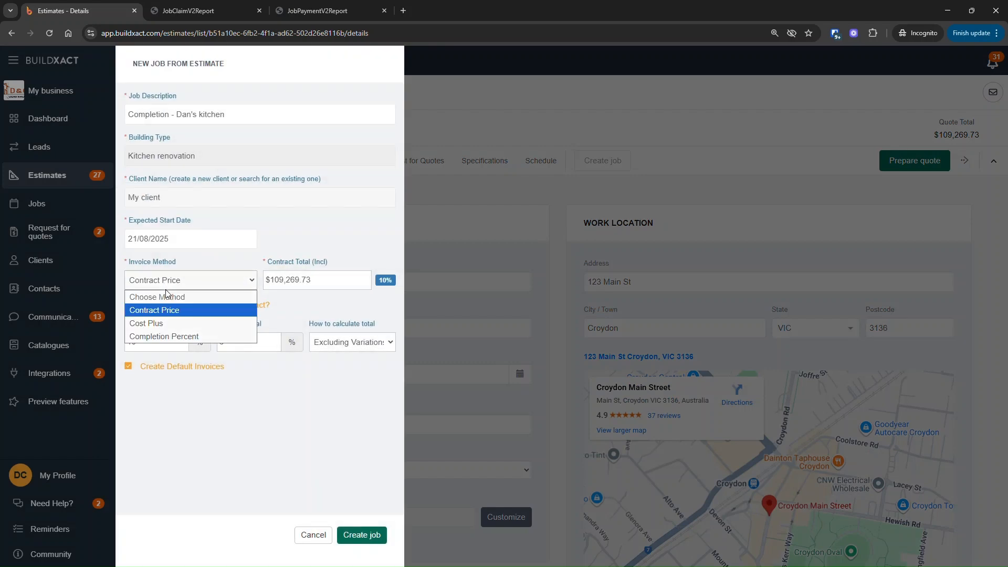
left_click(175, 339)
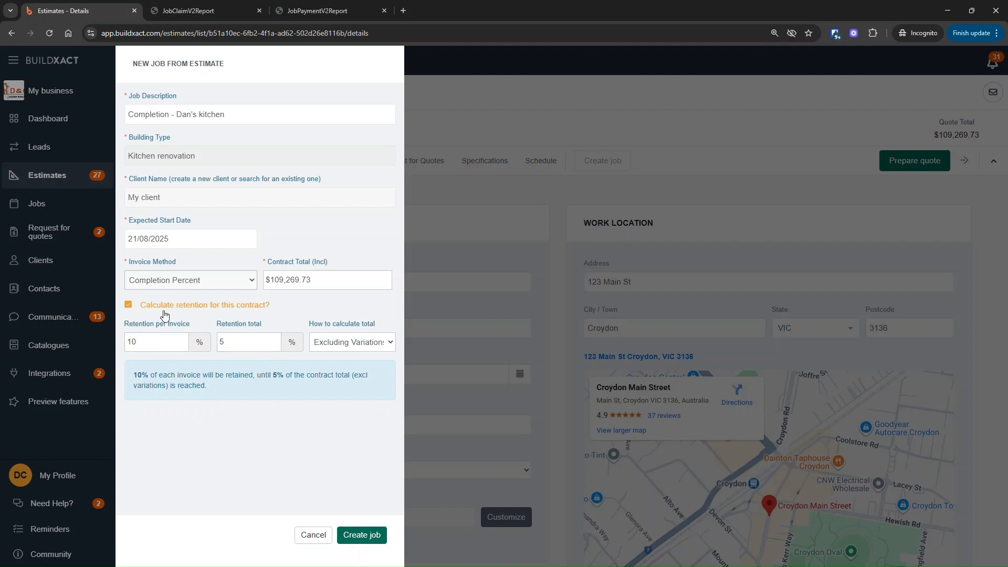
Try a 5% retention per invoice and set it back to 10%
left_click(176, 342)
double_click(241, 342)
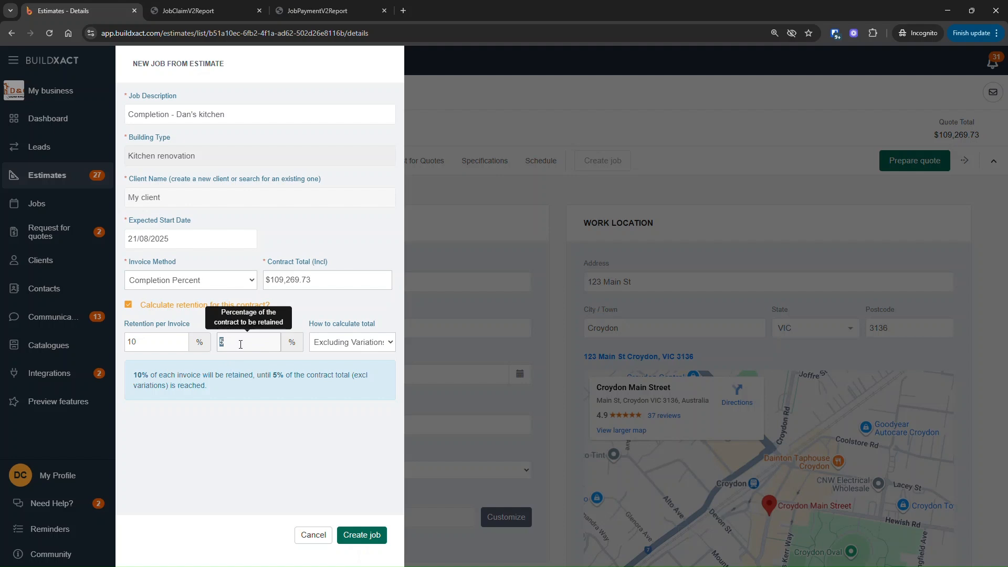
left_click(154, 341)
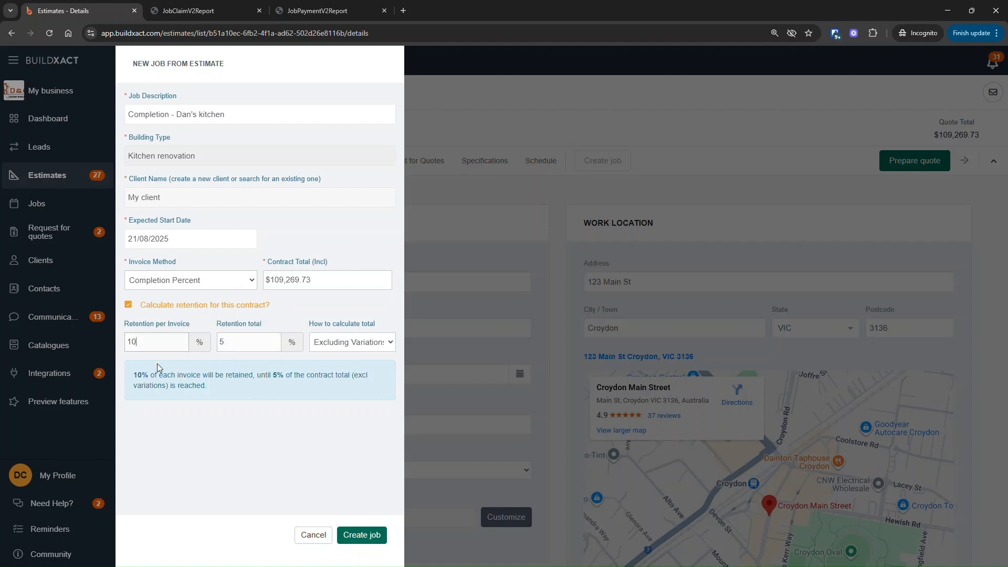
left_click_drag(158, 341, 115, 346)
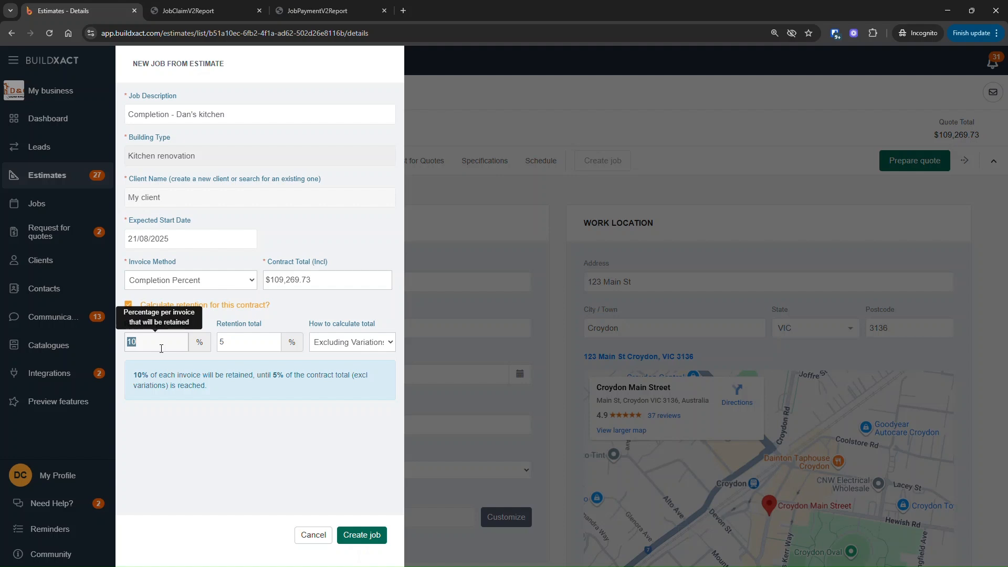
type("5")
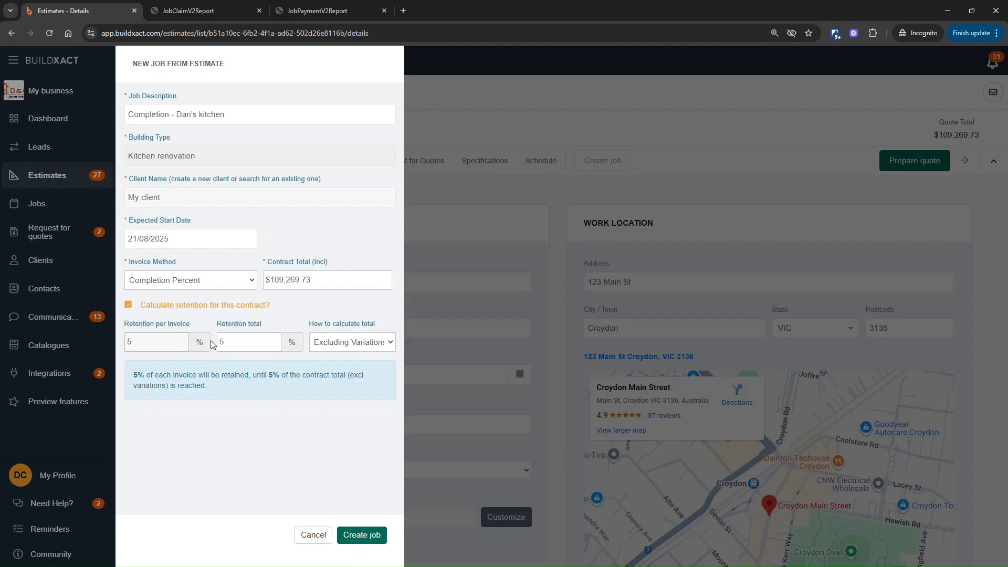
key("BackSpace")
type("10")
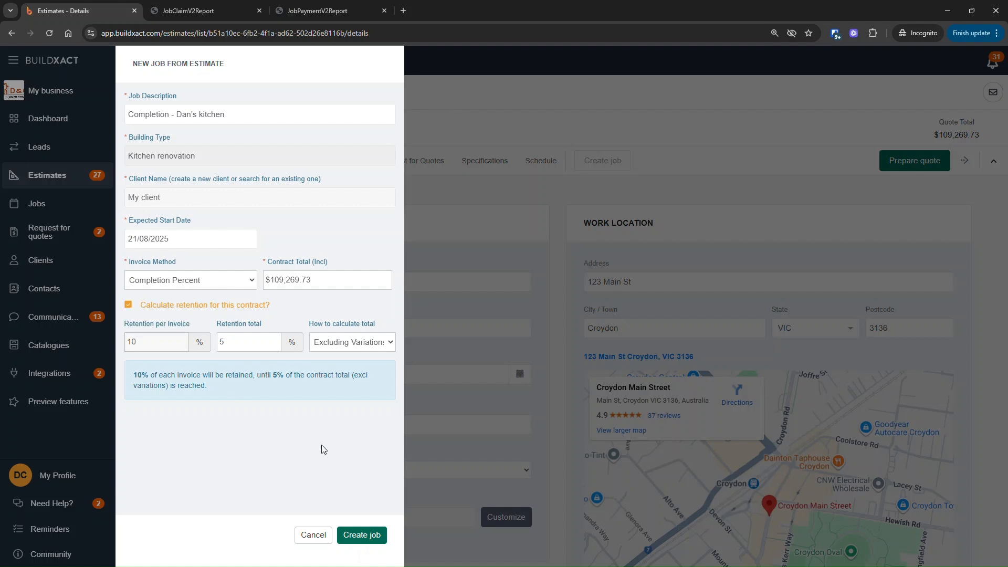
Keep the retention total calculated excluding variations and create the job
left_click(364, 343)
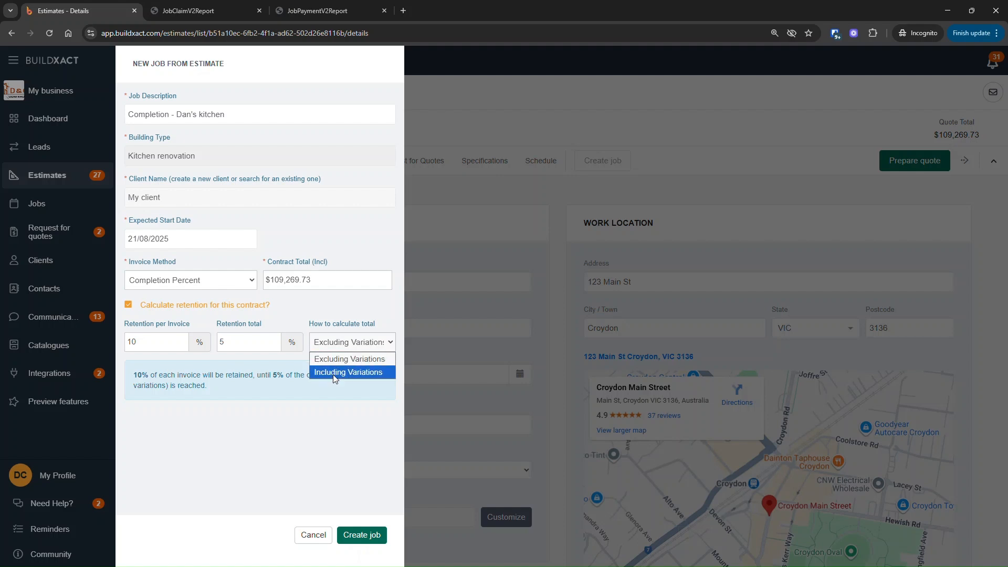
left_click(325, 473)
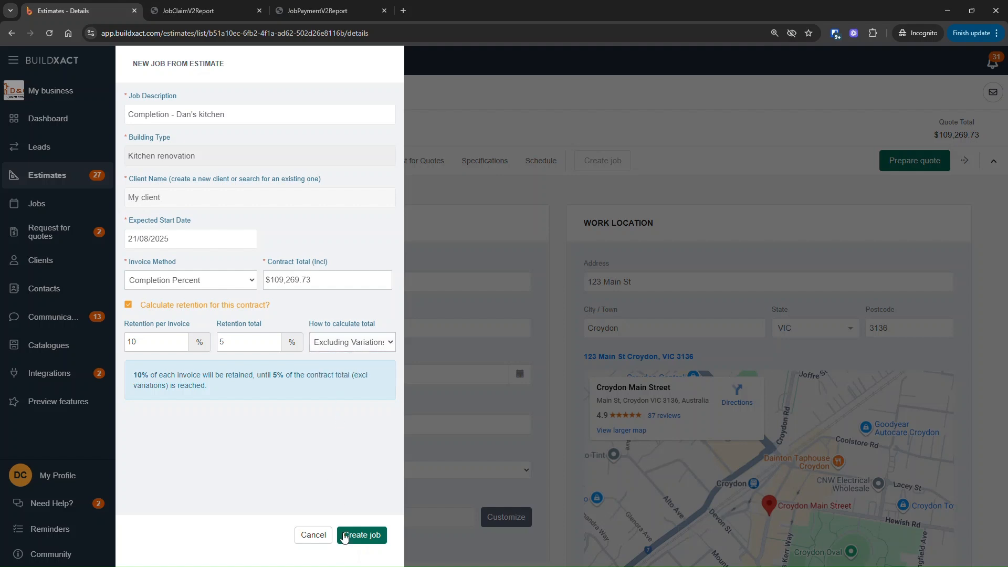
left_click(362, 535)
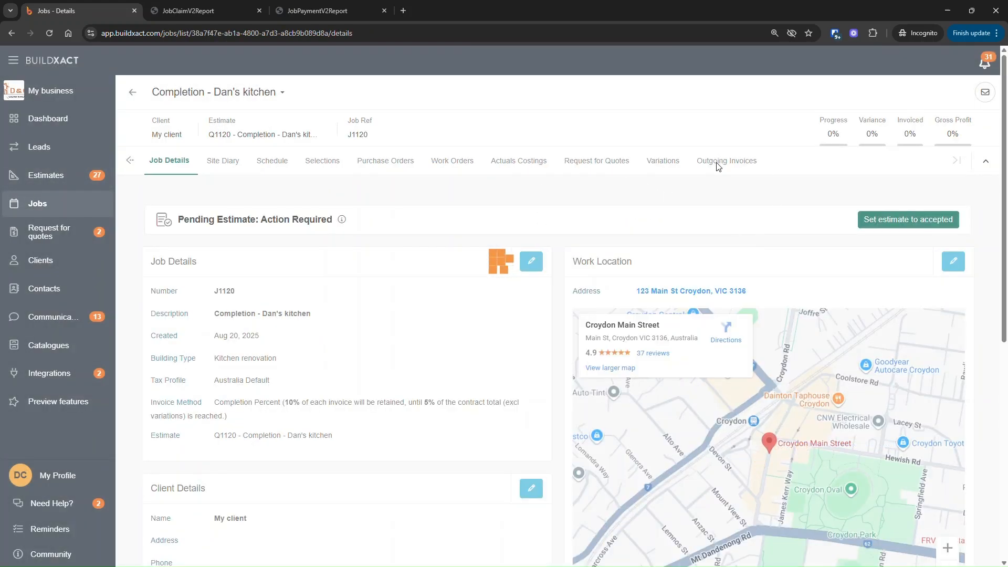
Open the new job's outgoing invoices and set its estimate to accepted
left_click(723, 162)
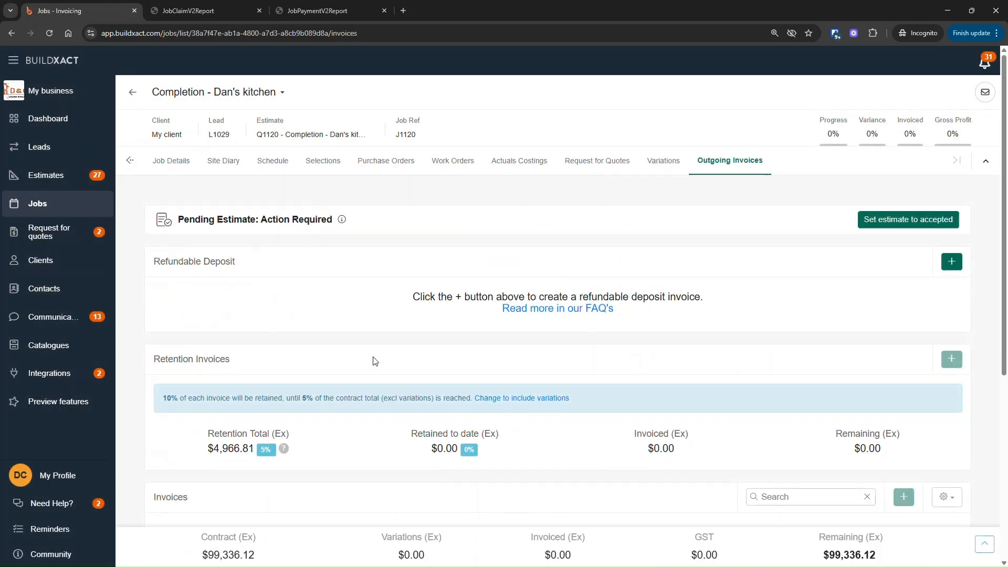
left_click(886, 225)
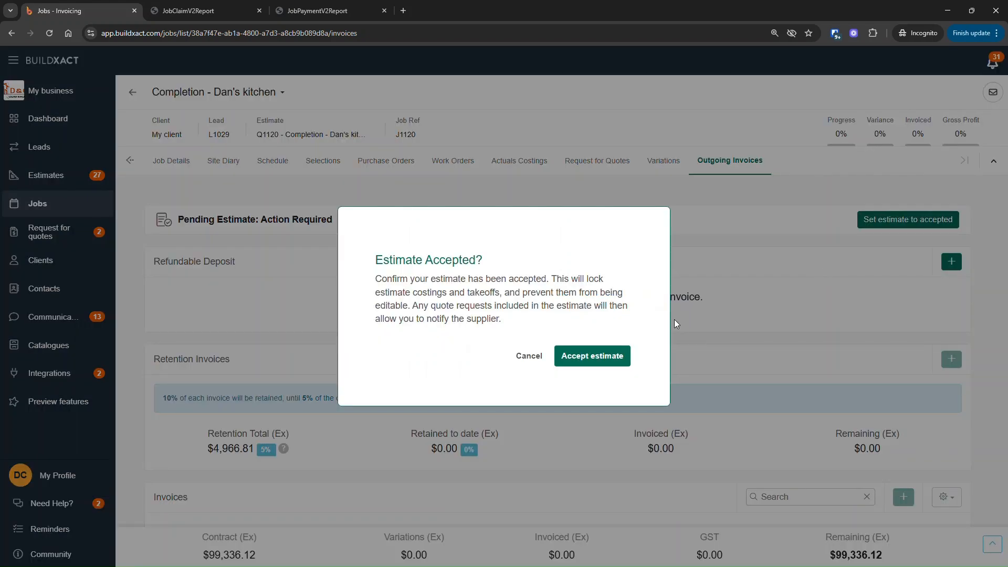
left_click(604, 352)
Add an invoice described as Invoice 1, claiming the full remainder of Preliminaries, Windows, Plasterer and Floor Covering
scroll(416, 346, "down", 5)
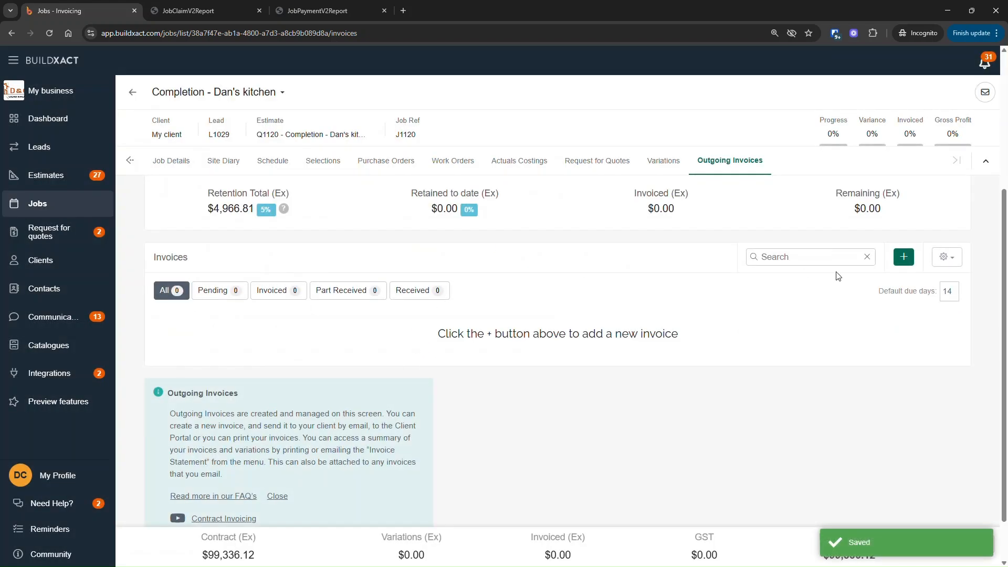
left_click(904, 256)
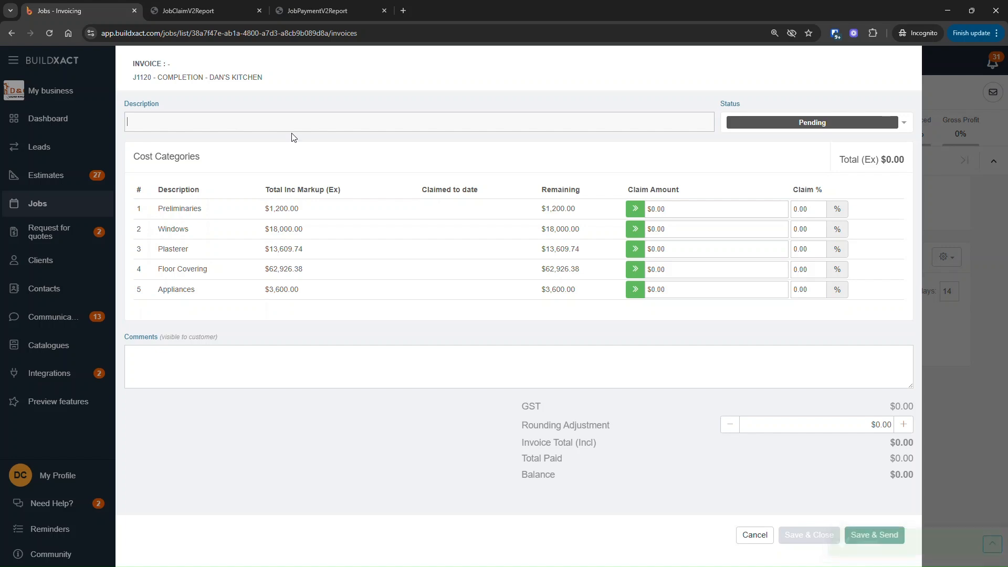
type("Invoic")
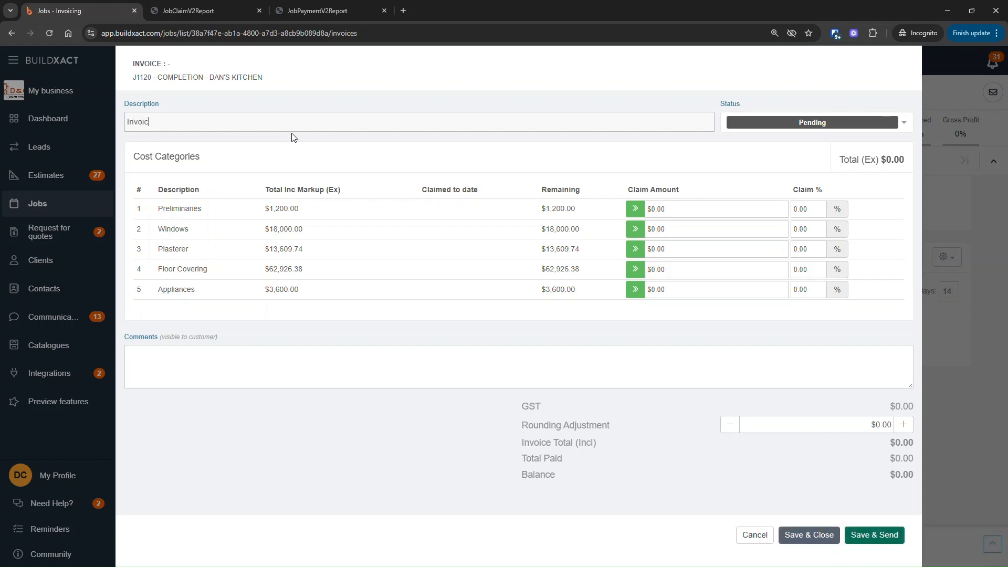
type("e 1")
left_click(635, 208)
left_click(635, 229)
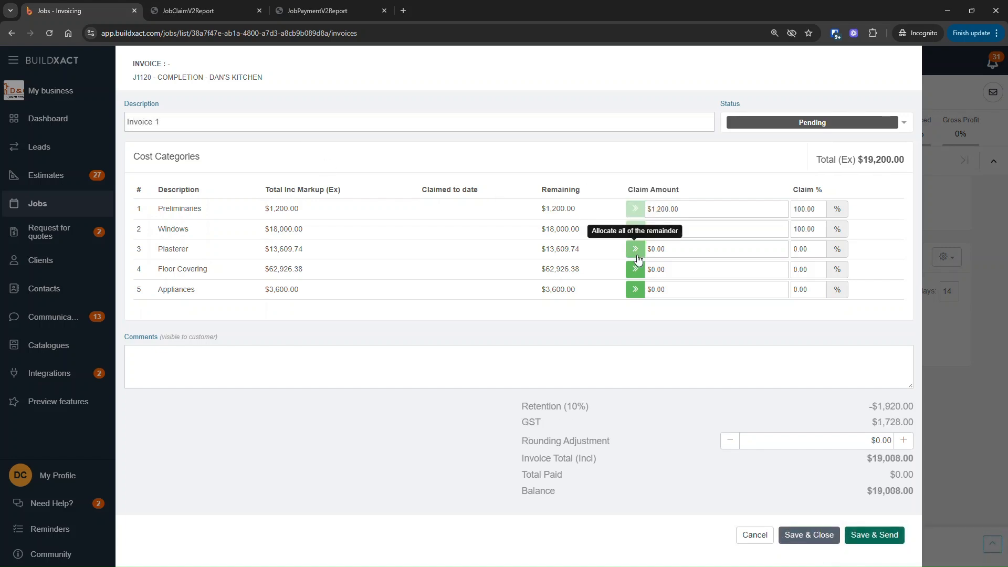
left_click(635, 249)
left_click(635, 269)
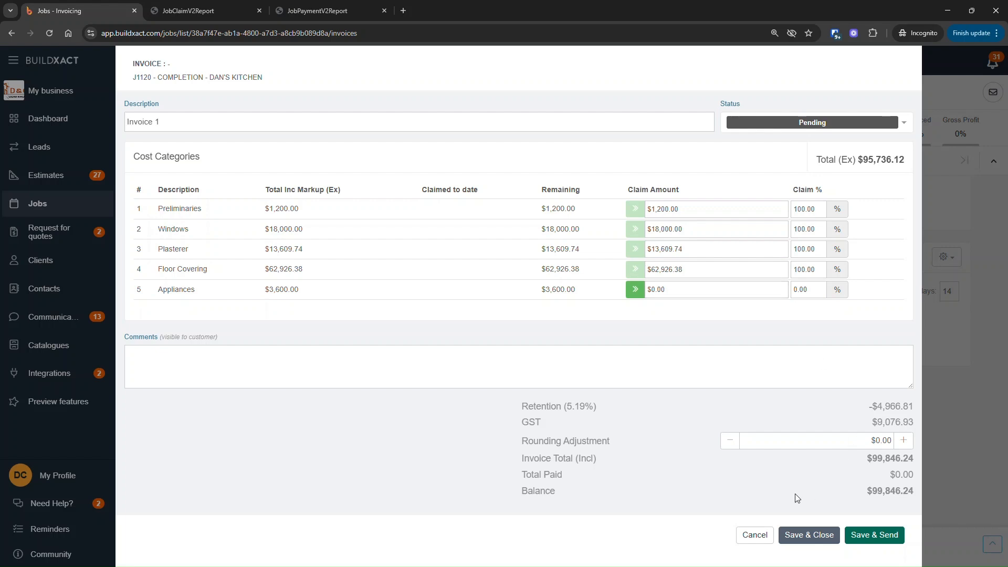
Set the status of Invoice 1 to Invoiced and save it without sending
left_click(828, 125)
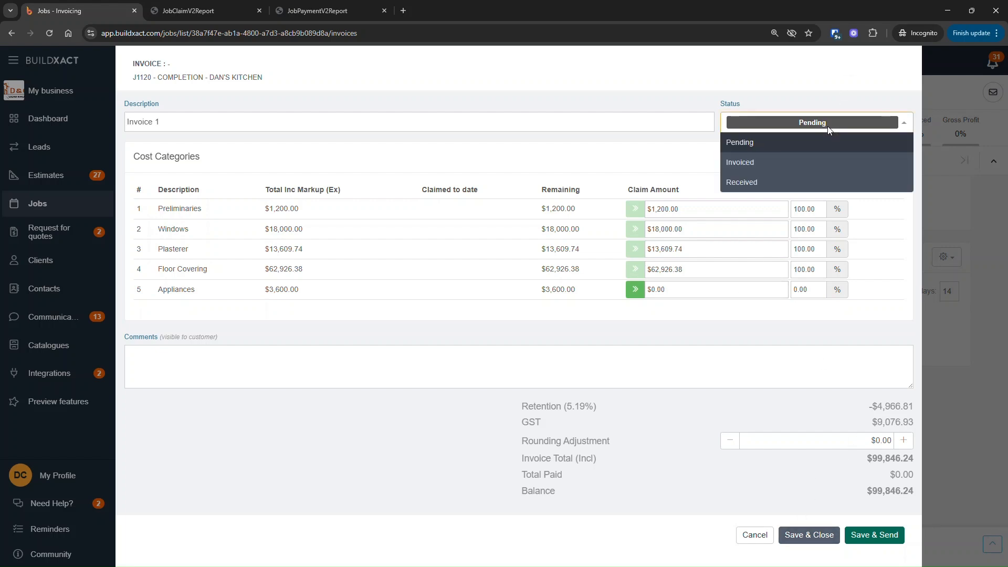
left_click(817, 163)
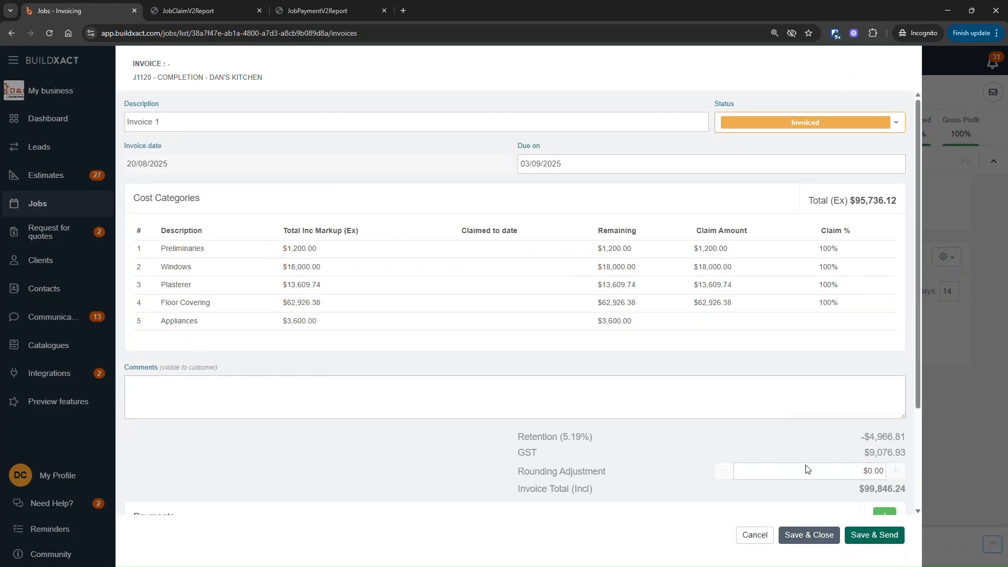
left_click(809, 535)
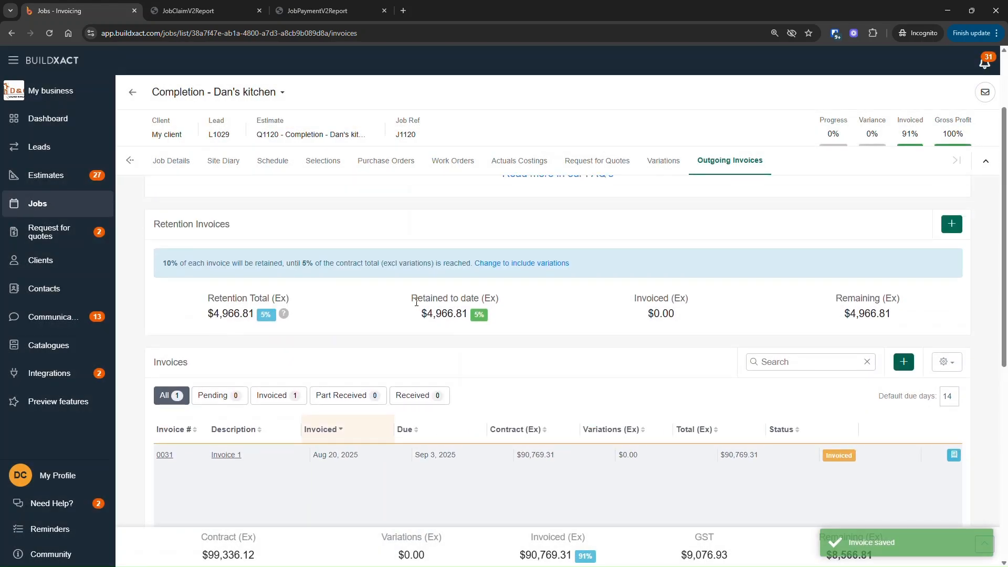
Examine the job's retention total and the amount retained to date
left_click_drag(203, 300, 497, 316)
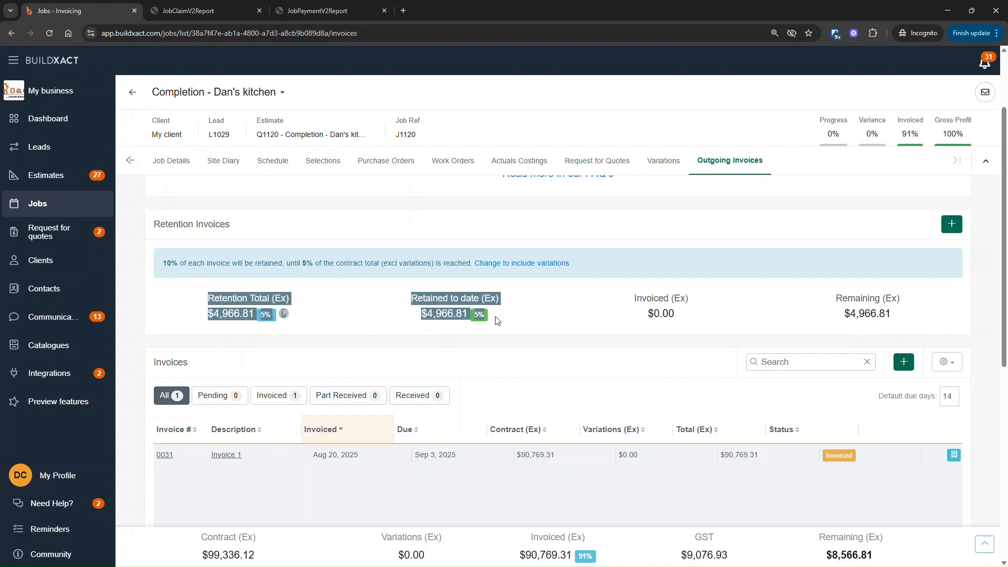
left_click(516, 313)
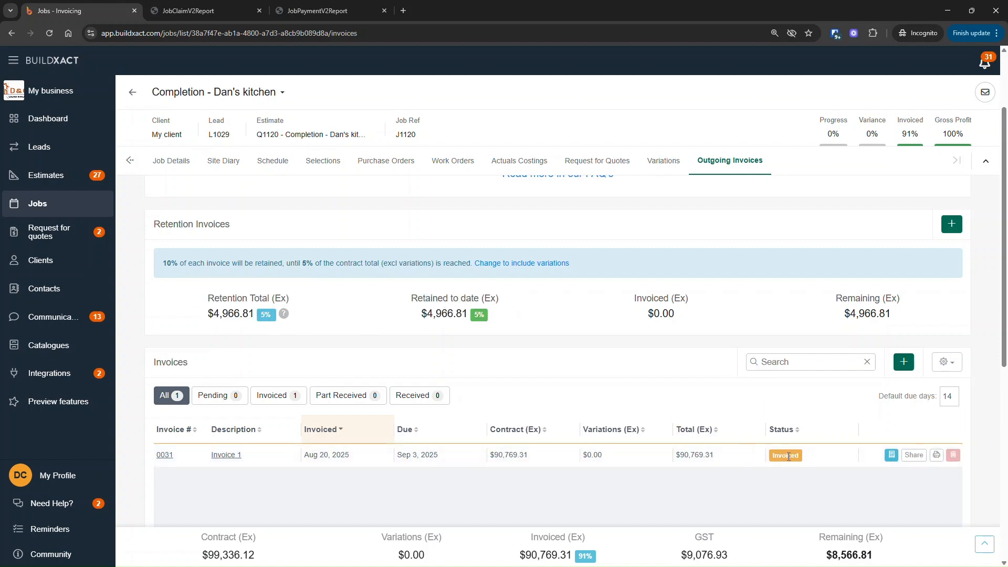
left_click_drag(433, 314, 454, 315)
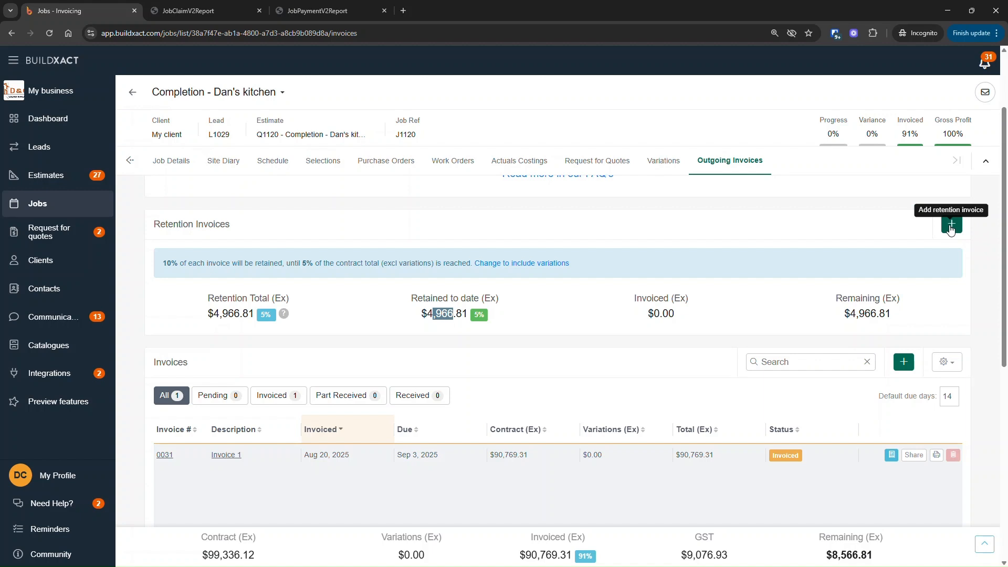
left_click_drag(167, 229, 340, 316)
left_click(339, 316)
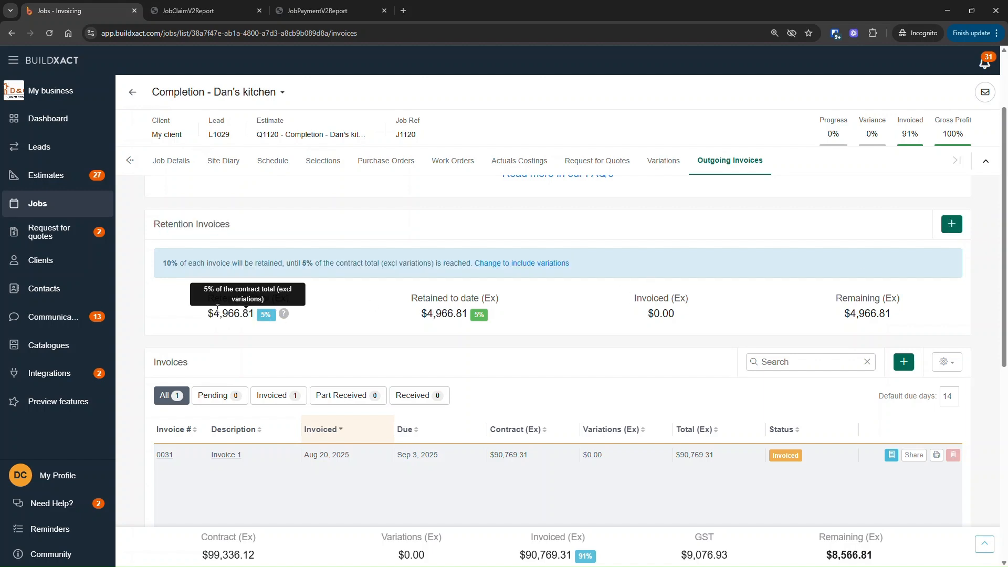
left_click_drag(208, 314, 280, 321)
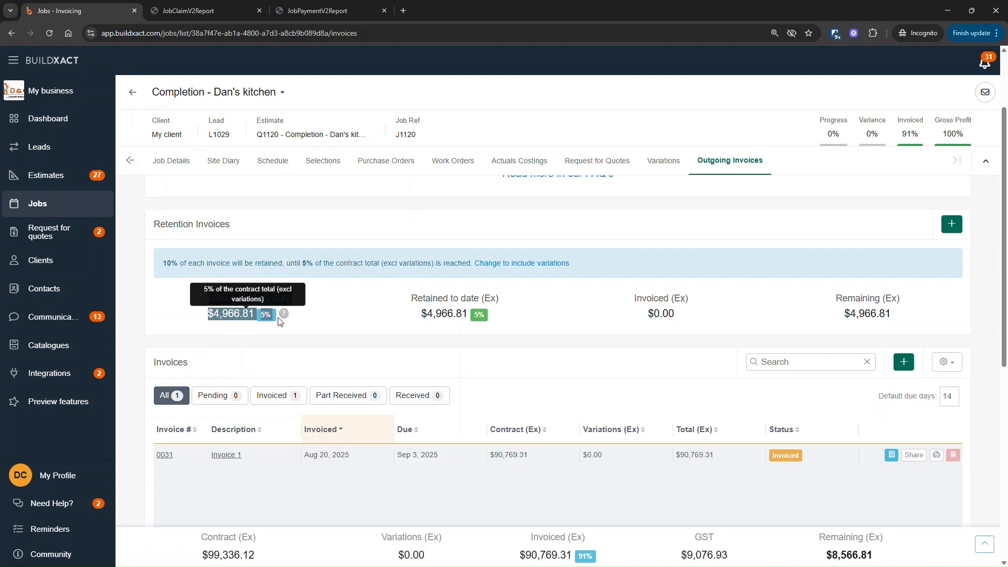
Add a retention invoice described as Completion, claiming 50% of the retention retained to date, and save it without sending
left_click(952, 224)
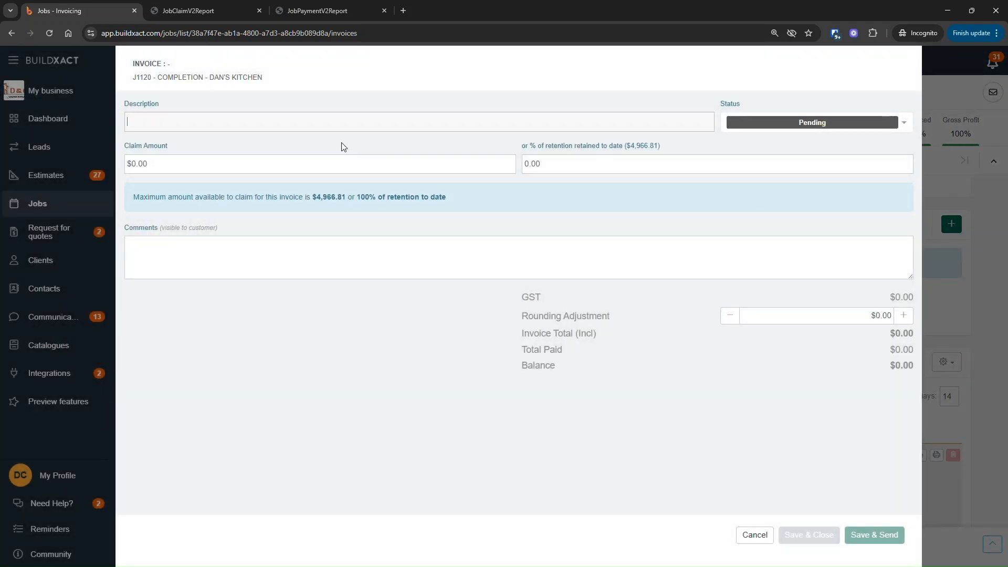
type("Completion")
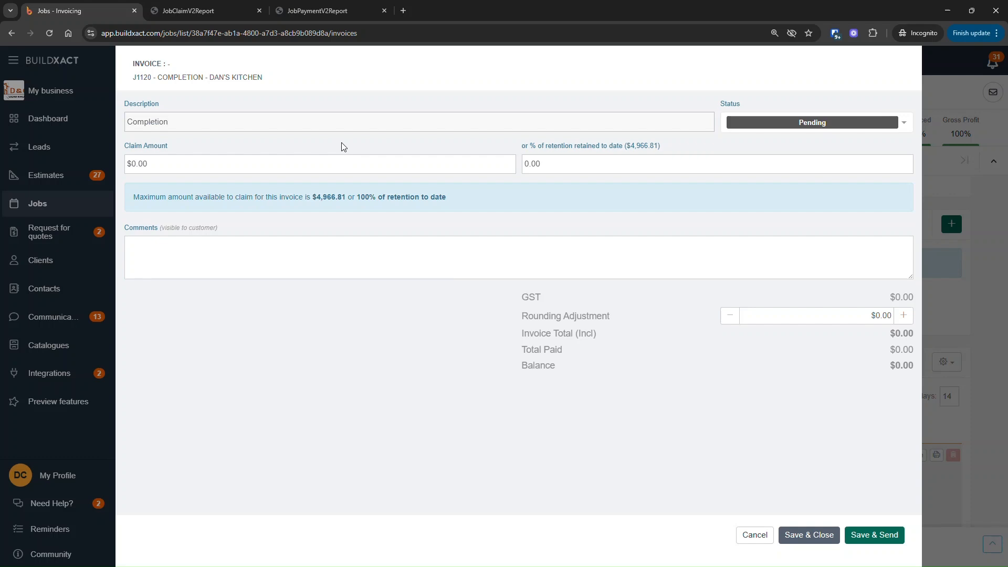
key("BackSpace")
key("BackSpace")
type("on")
left_click(593, 161)
type("50")
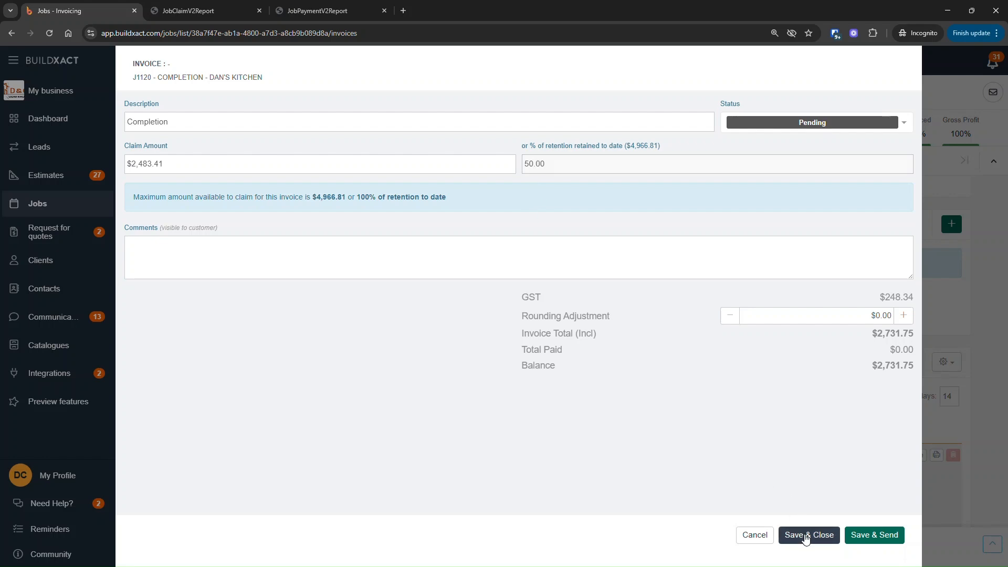
left_click(806, 535)
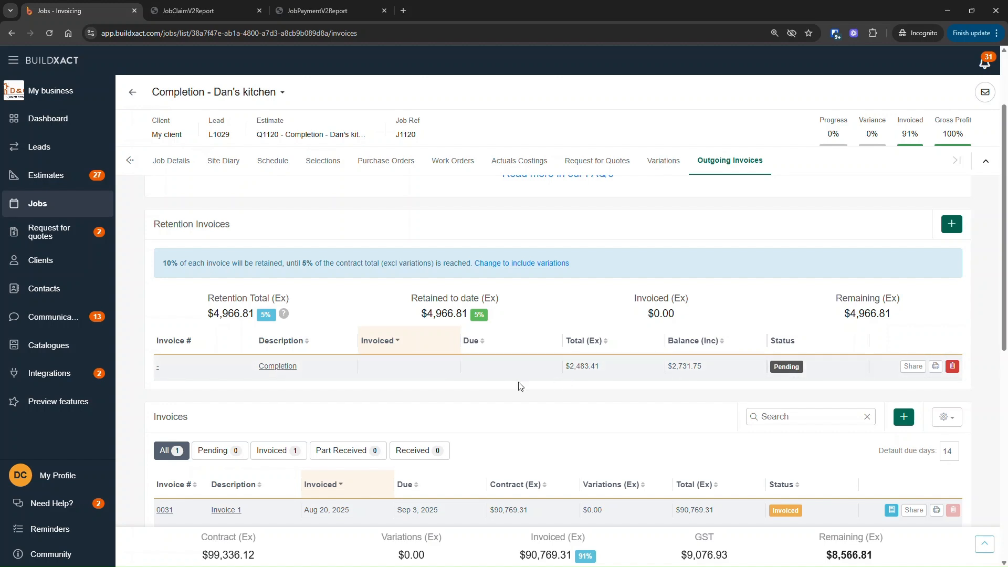
Set the status of the Completion retention invoice to Invoiced, save it without sending, and review the retention invoiced and remaining
left_click(267, 370)
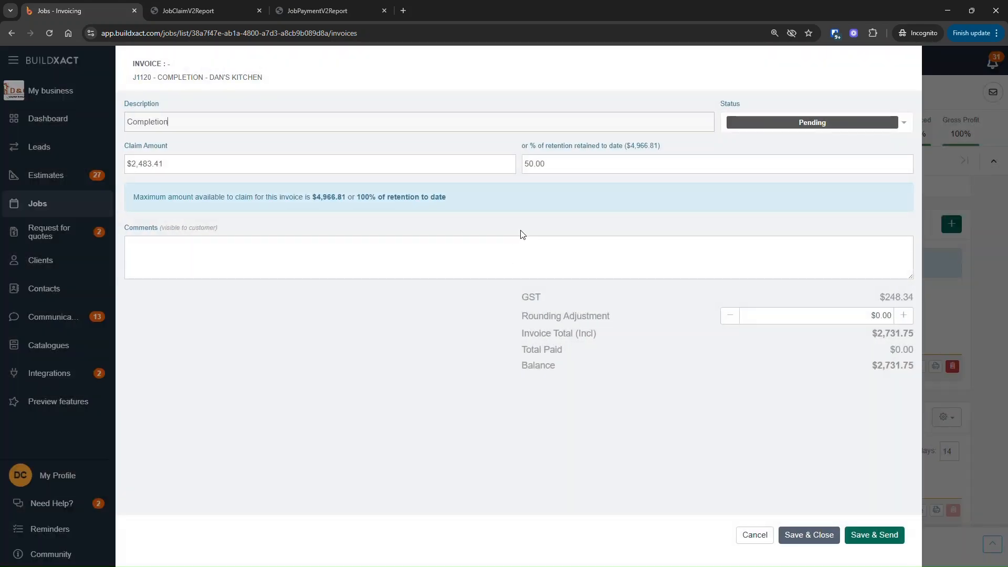
left_click(558, 163)
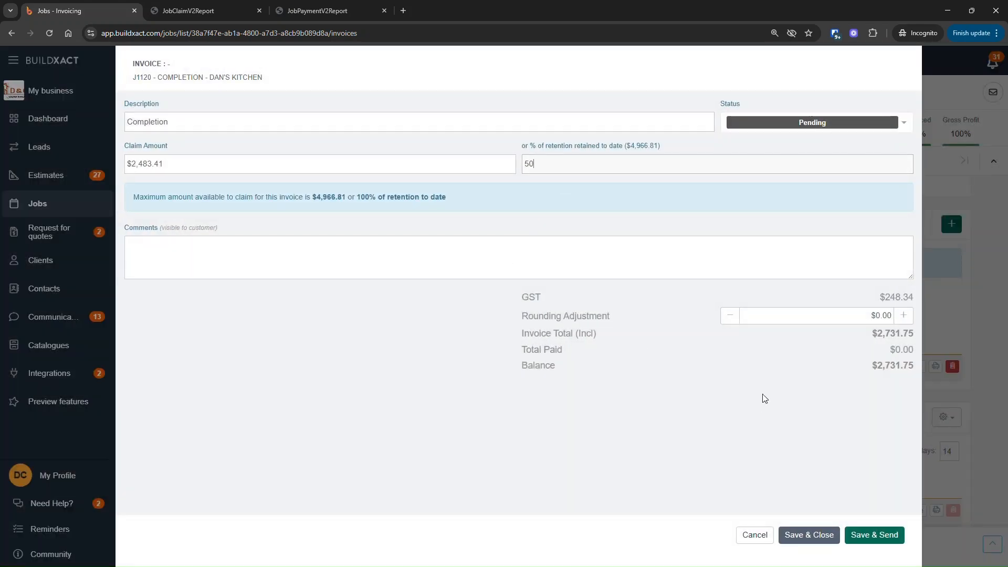
left_click(808, 122)
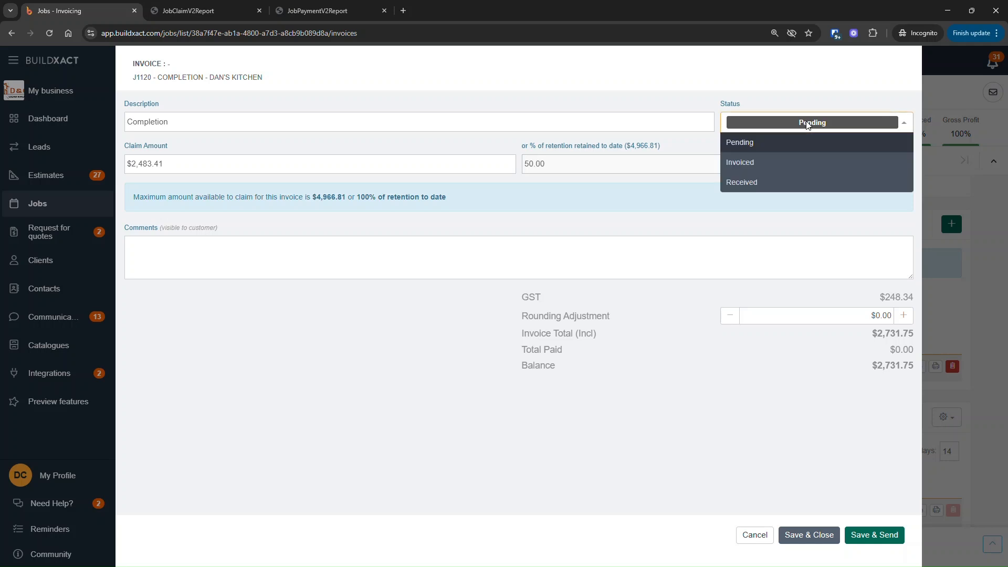
left_click(795, 167)
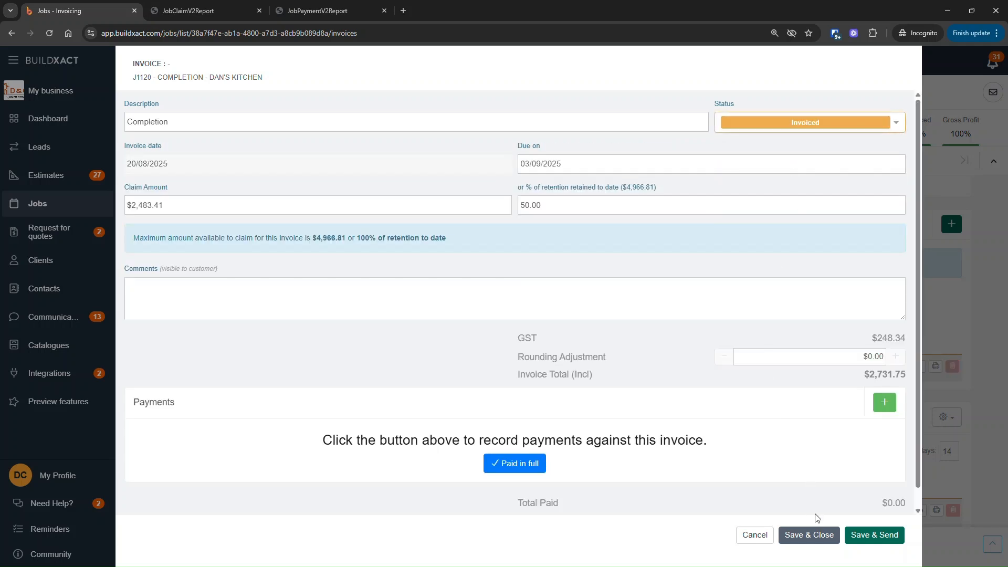
left_click(813, 534)
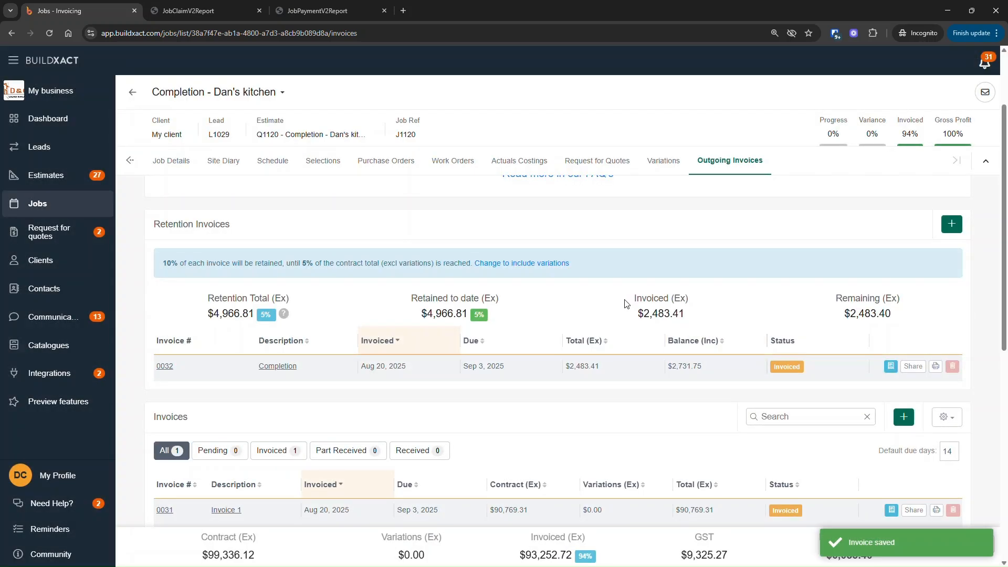
left_click_drag(627, 297, 700, 318)
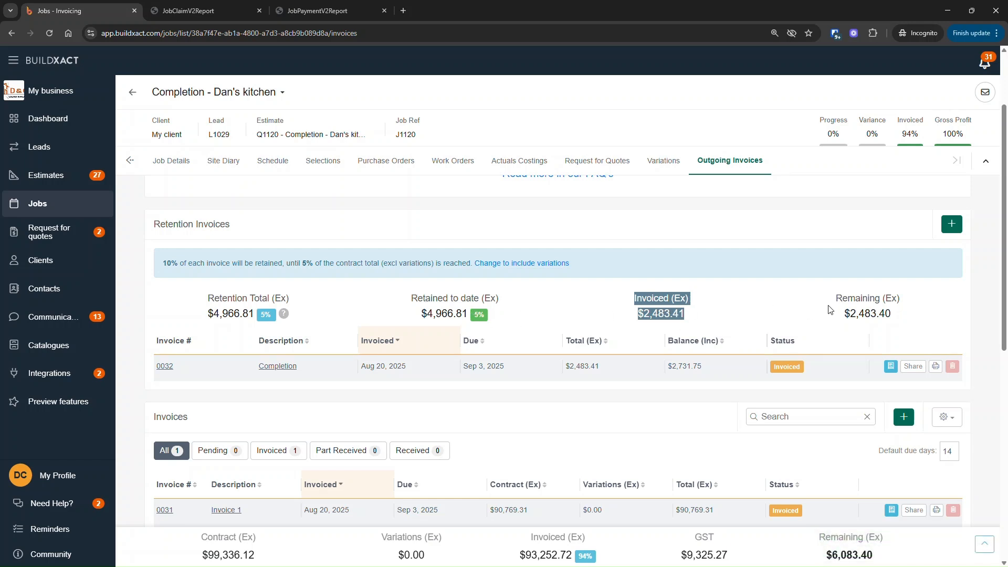
left_click_drag(841, 297, 902, 317)
left_click(917, 317)
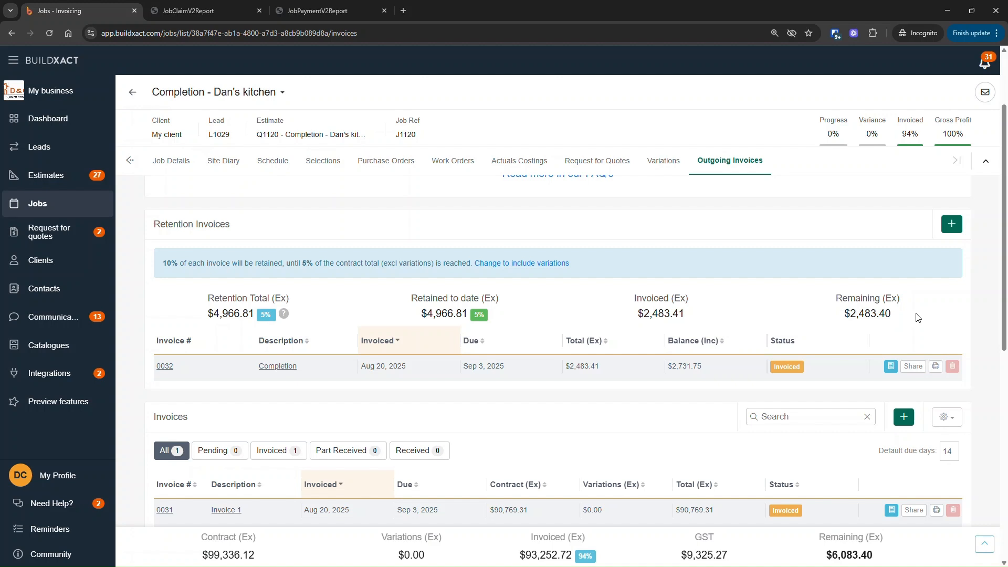
Print the invoice statement for the Completion - Dan's kitchen job in PDF format
scroll(946, 352, "down", 3)
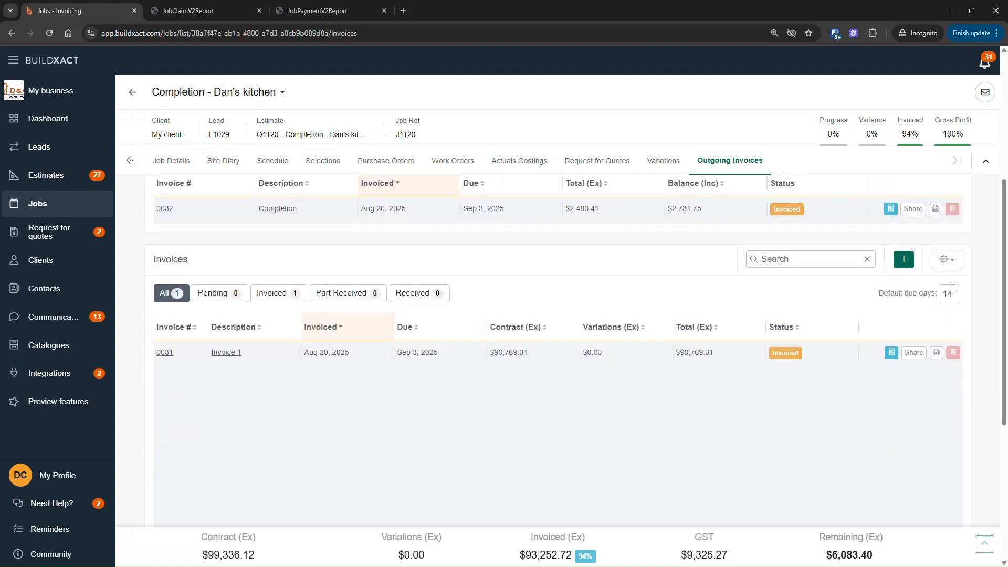
left_click(947, 259)
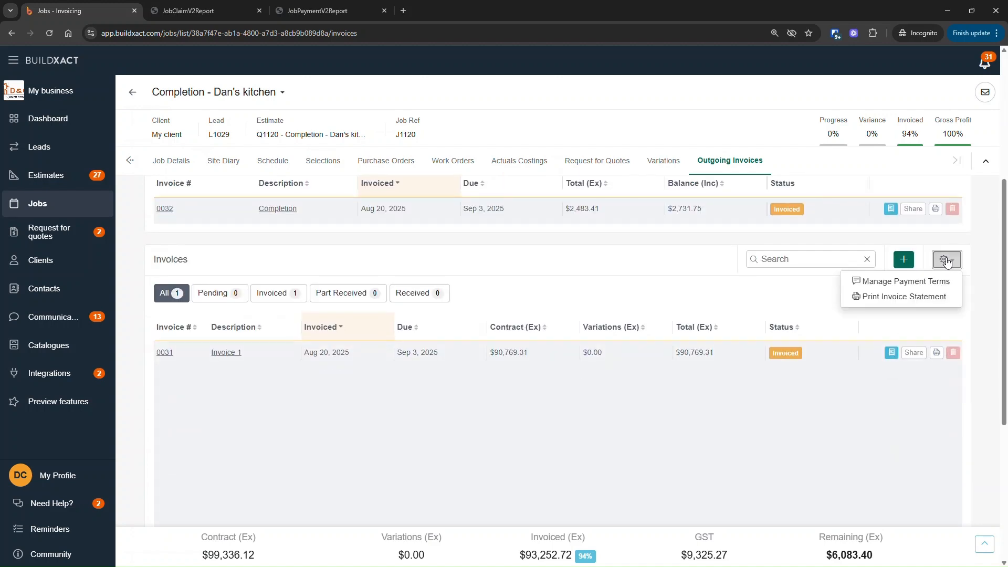
left_click(898, 297)
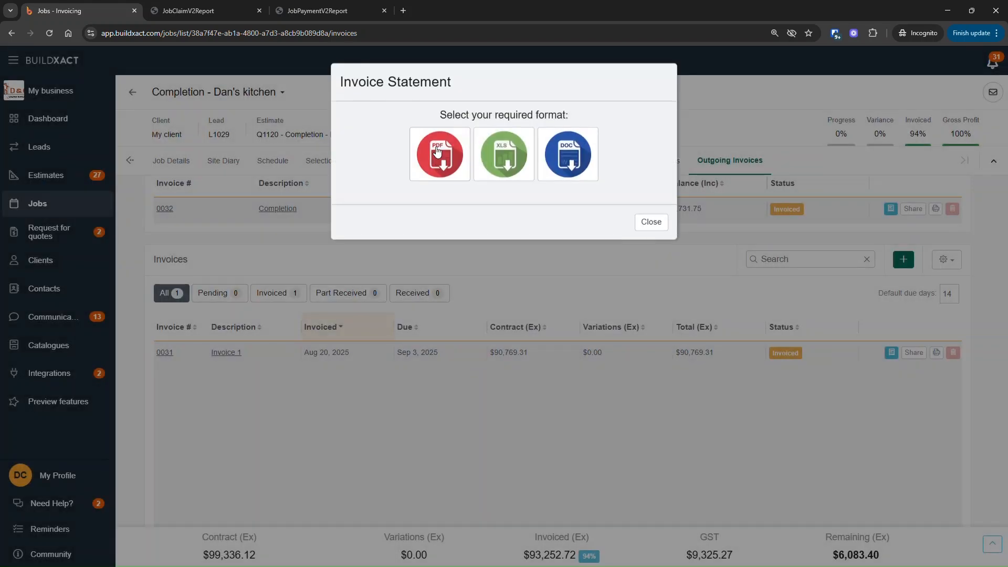
left_click(440, 167)
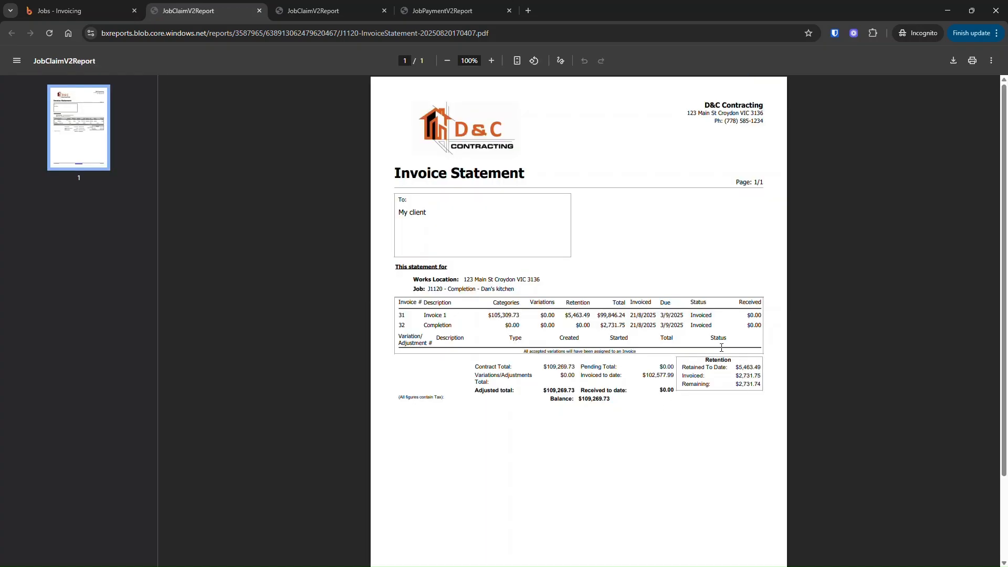
Examine the retention section of the invoice statement, including the retained, invoiced and remaining amounts
left_click(492, 63)
left_click(491, 63)
left_click(492, 63)
scroll(818, 335, "down", 4)
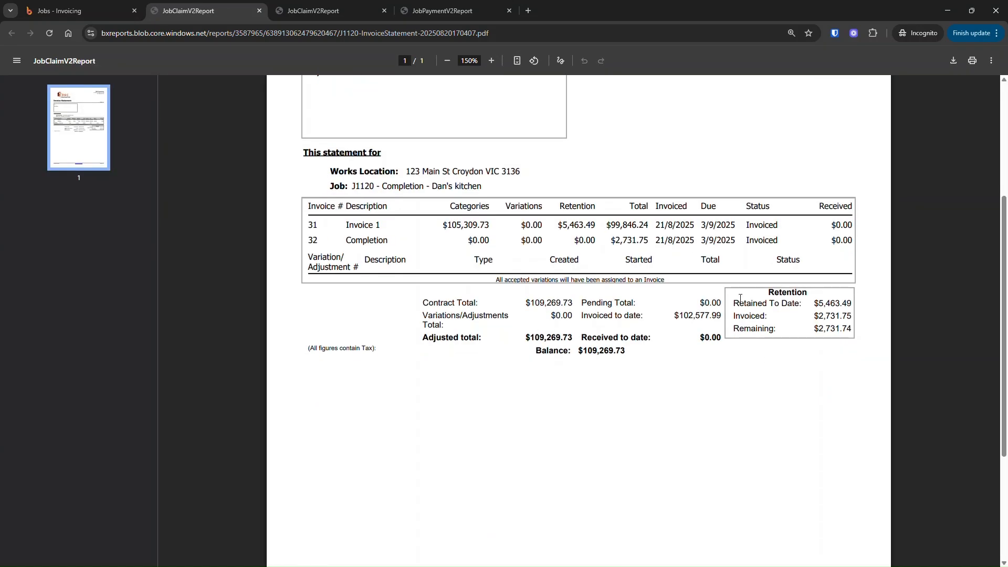
left_click_drag(736, 300, 824, 330)
left_click_drag(823, 330, 825, 332)
left_click(842, 394)
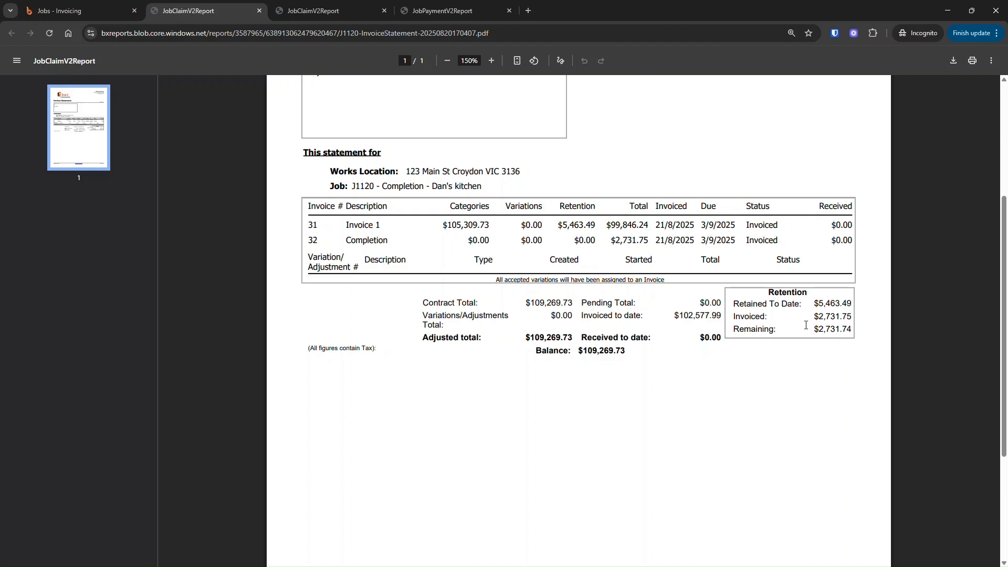
left_click_drag(734, 318, 845, 320)
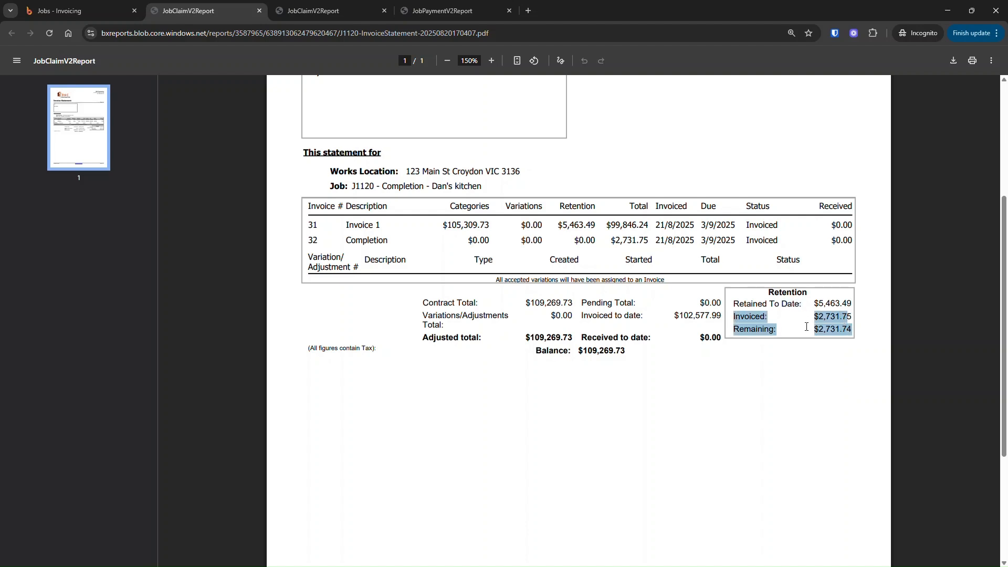
left_click(751, 320)
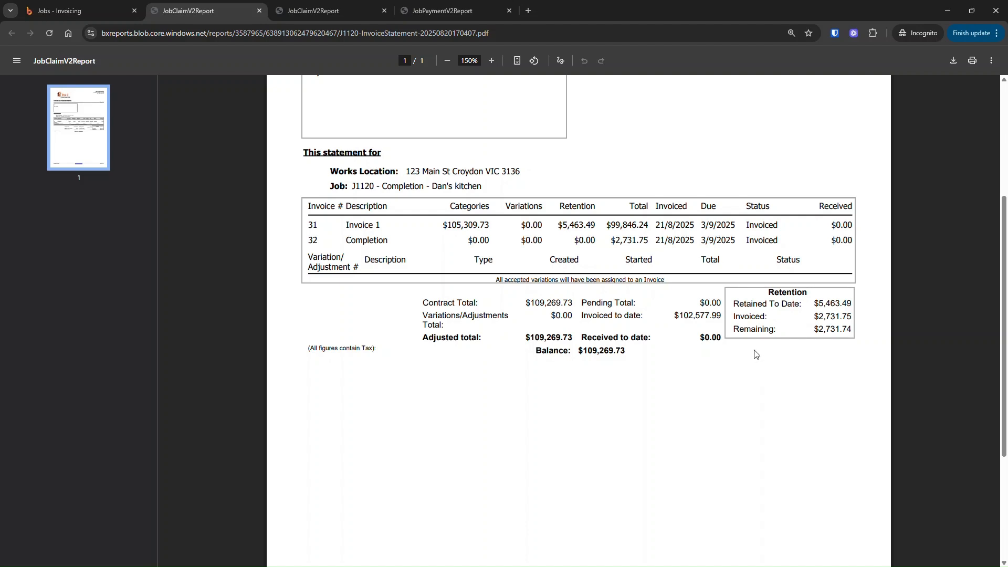
scroll(654, 368, "up", 3)
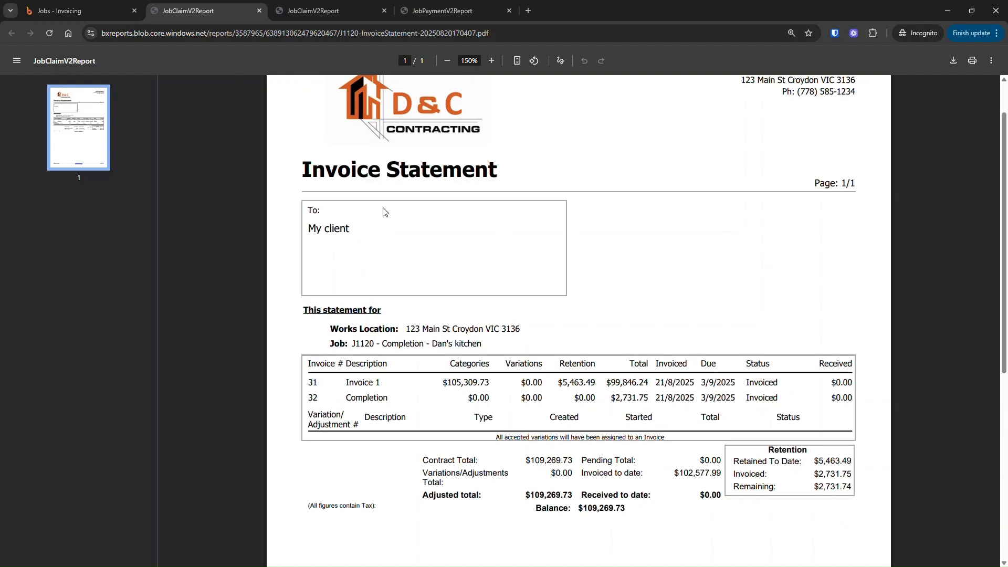